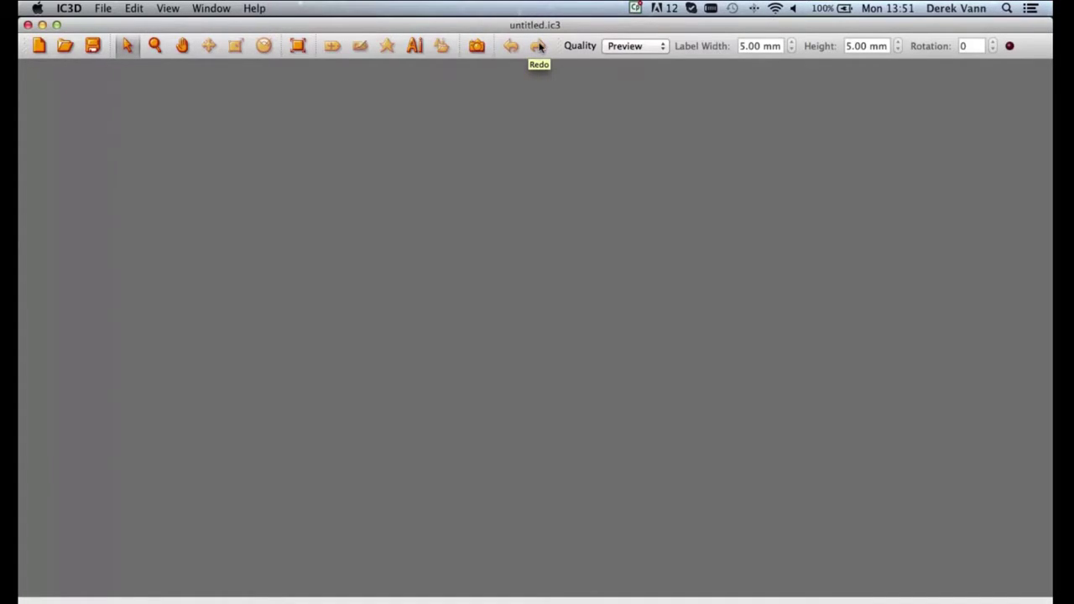
click(658, 47)
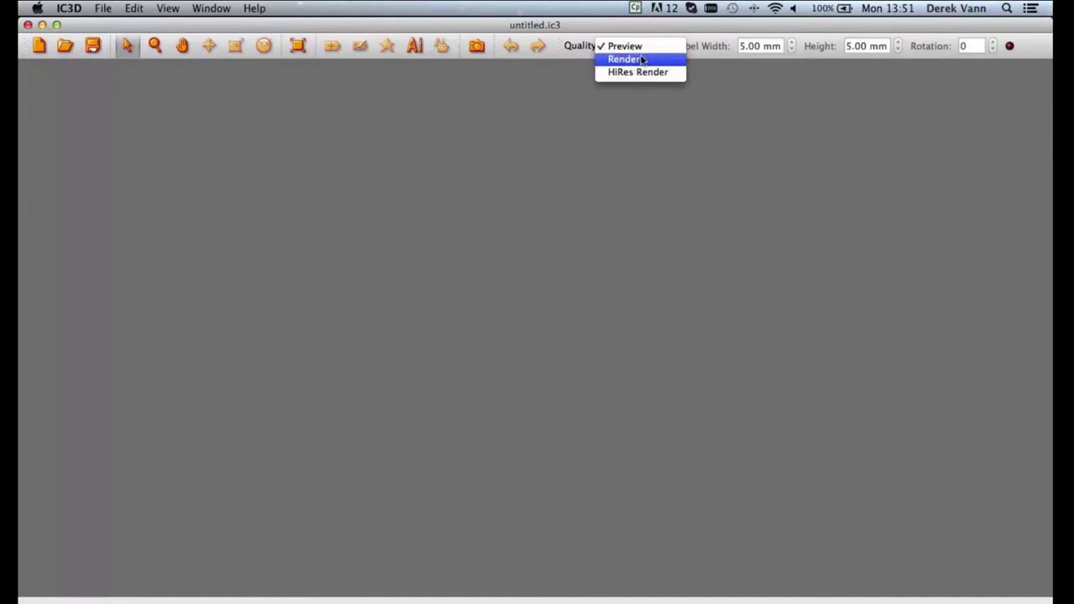
click(643, 49)
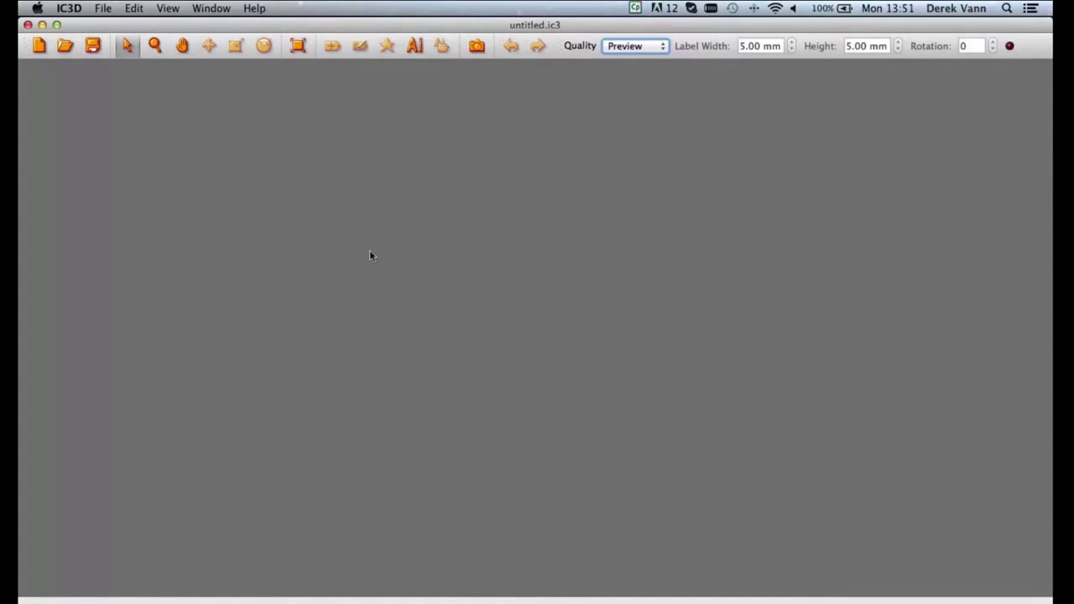
Show the Model Library, undock it as a floating window to browse the models, and dock it again below the viewport
click(211, 8)
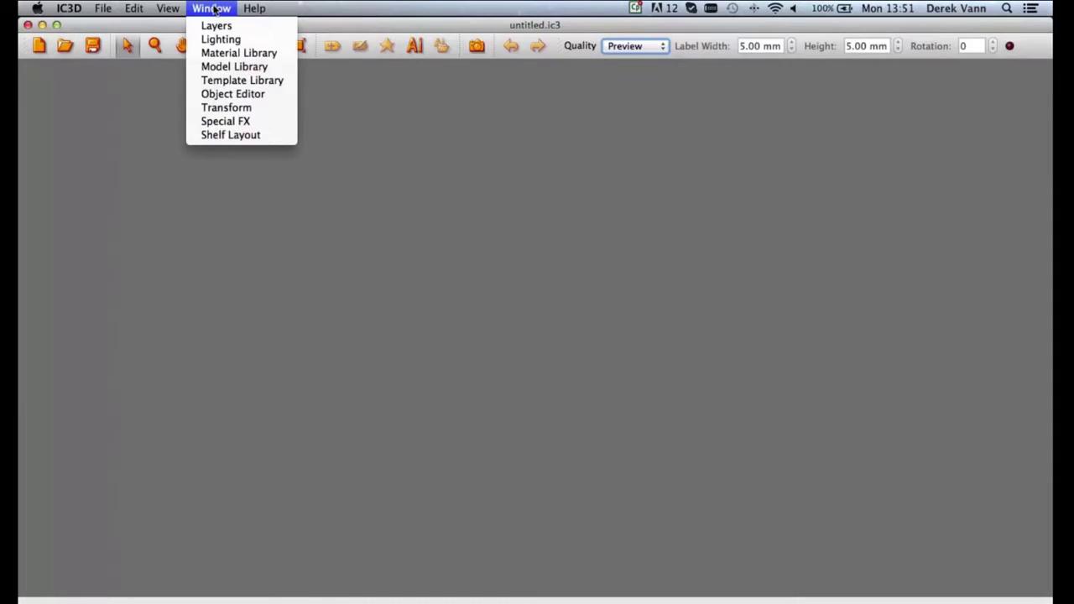
click(204, 67)
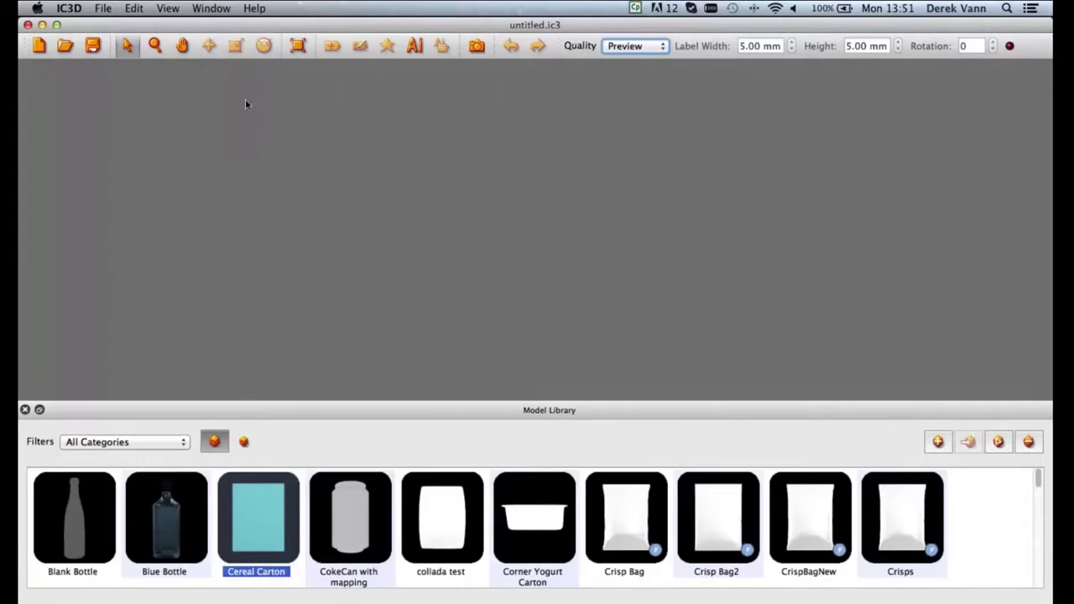
drag(314, 410, 532, 268)
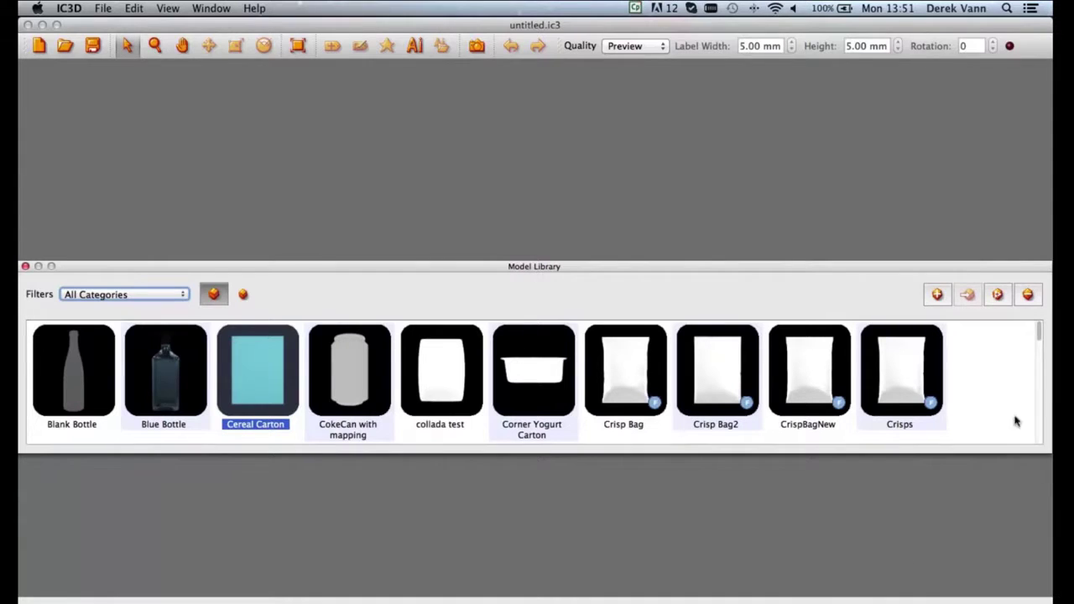
mouse_move(1039, 330)
mouse_down()
mouse_move(1047, 426)
mouse_move(1041, 327)
mouse_move(1031, 326)
mouse_up()
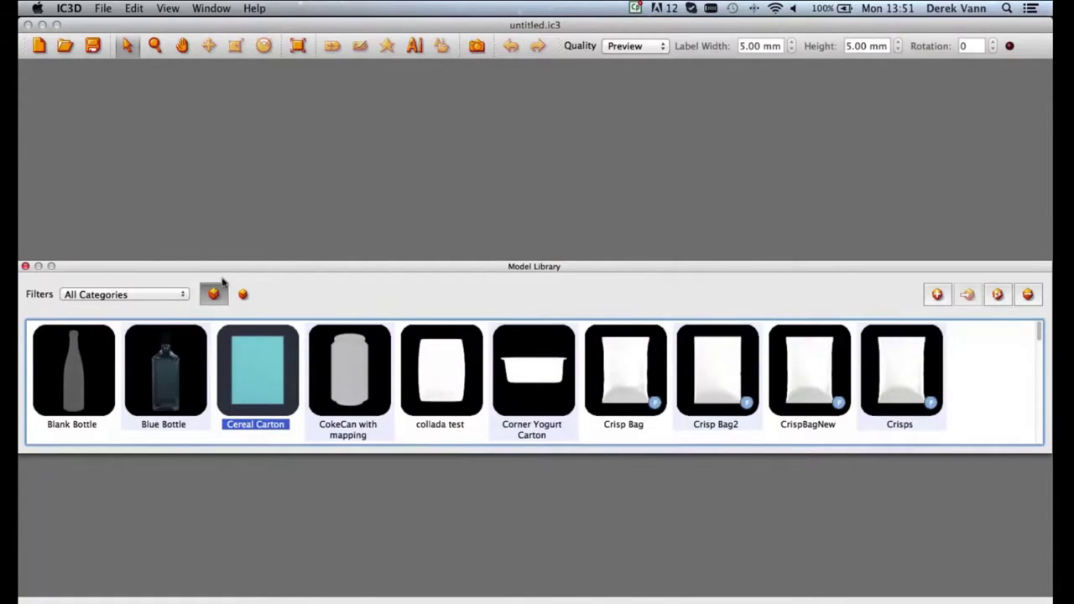
drag(230, 266, 211, 568)
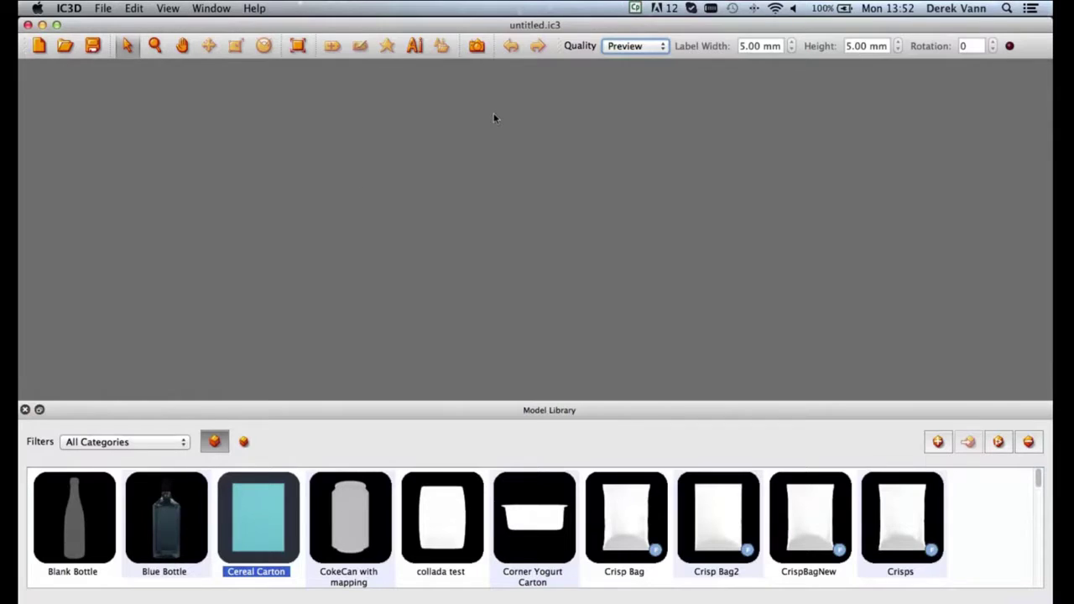
Show the Material Library, float and enlarge it to browse the materials, and dock it as a group with the Model Library
click(212, 9)
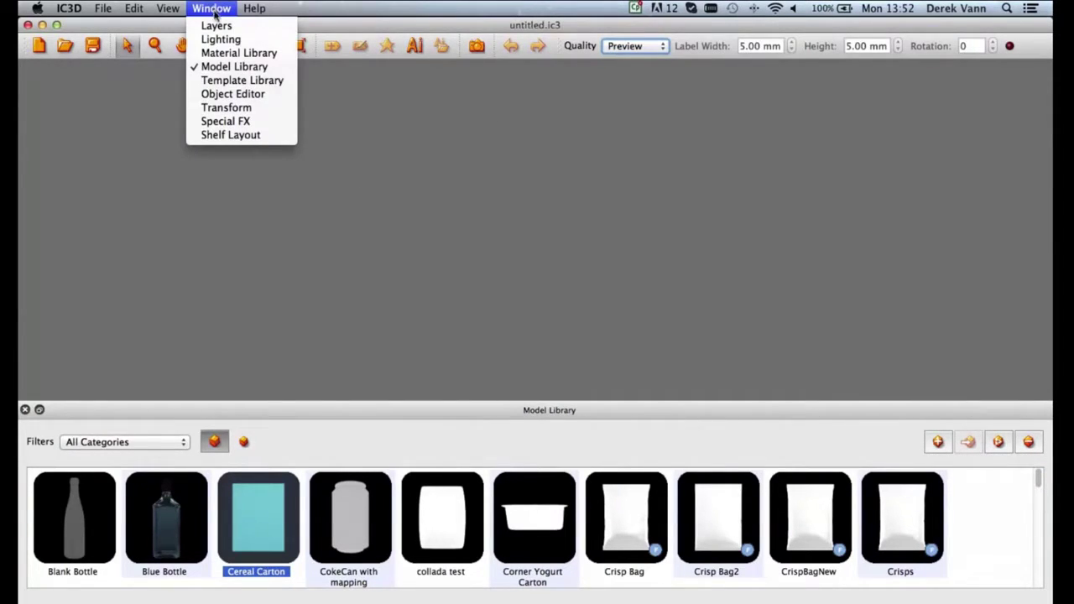
click(227, 53)
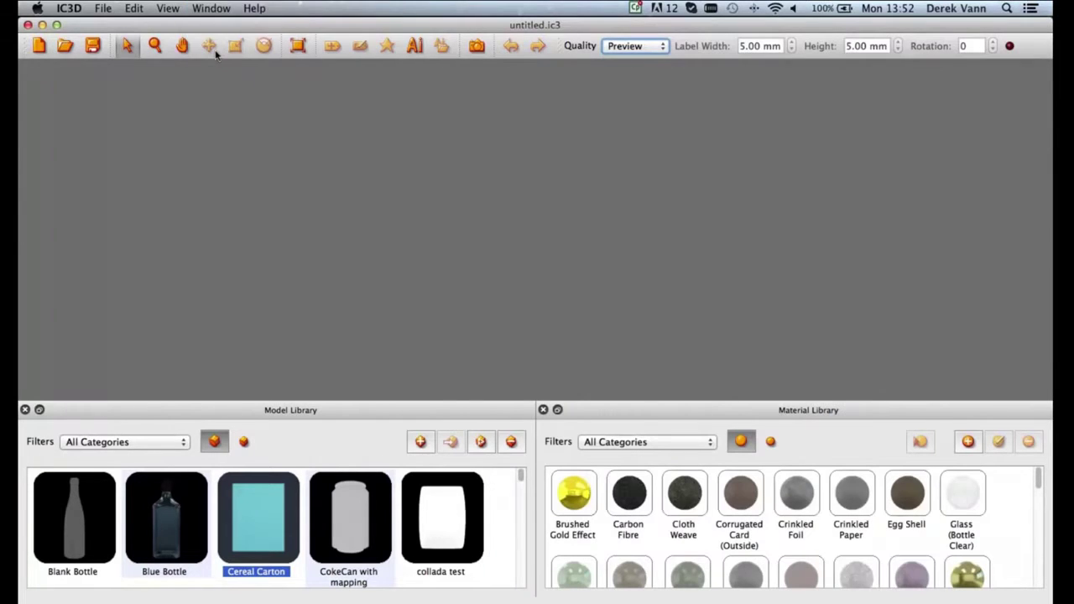
drag(696, 410, 453, 137)
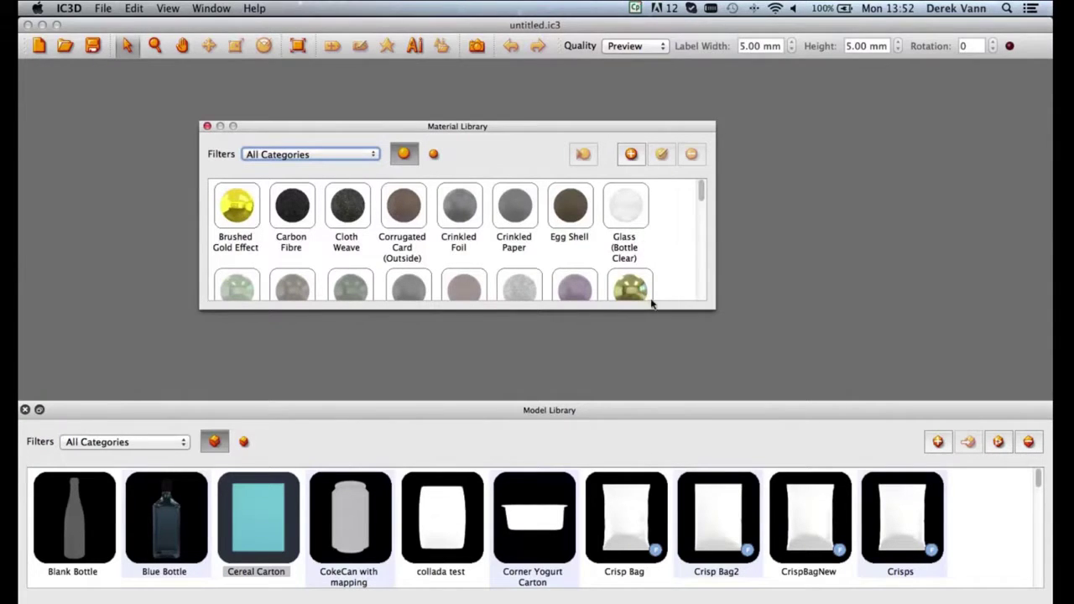
drag(710, 298, 883, 349)
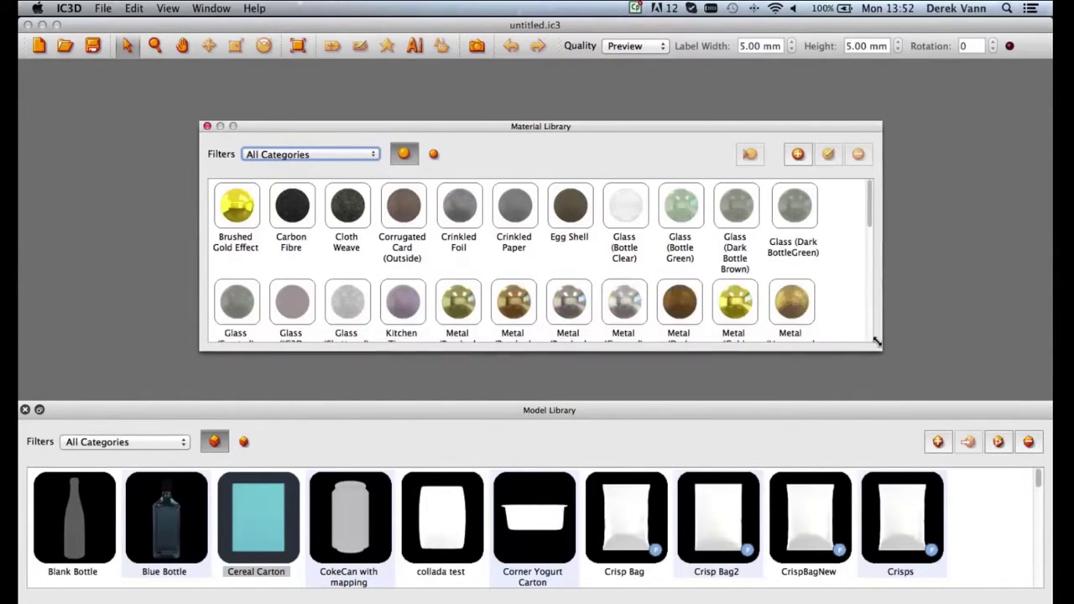
mouse_move(870, 193)
mouse_down()
mouse_move(877, 258)
mouse_move(903, 304)
mouse_move(863, 180)
mouse_up()
drag(677, 124, 679, 527)
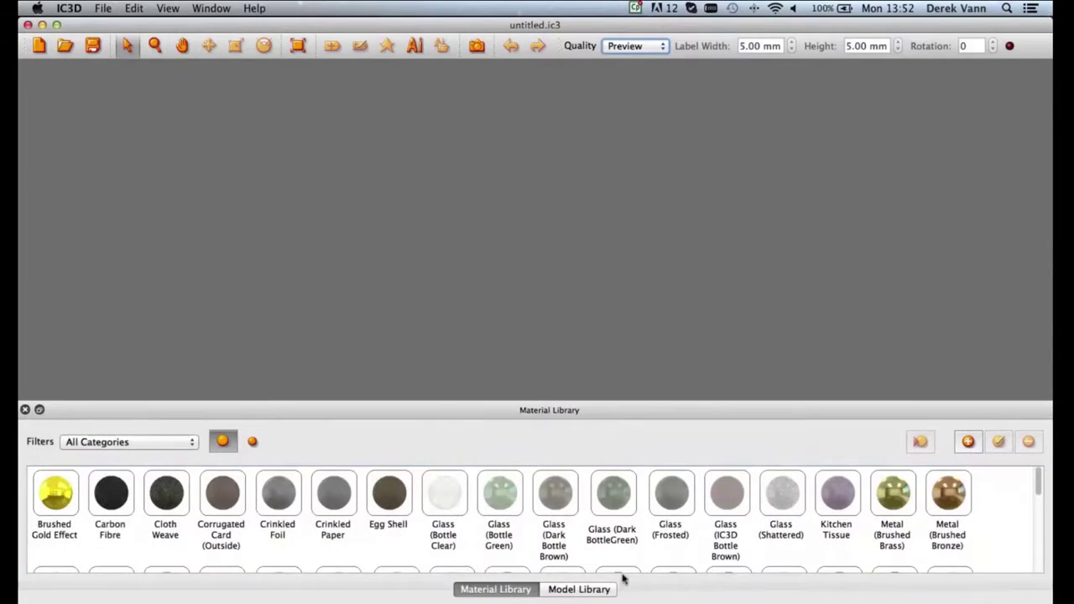
click(551, 590)
click(501, 590)
click(579, 590)
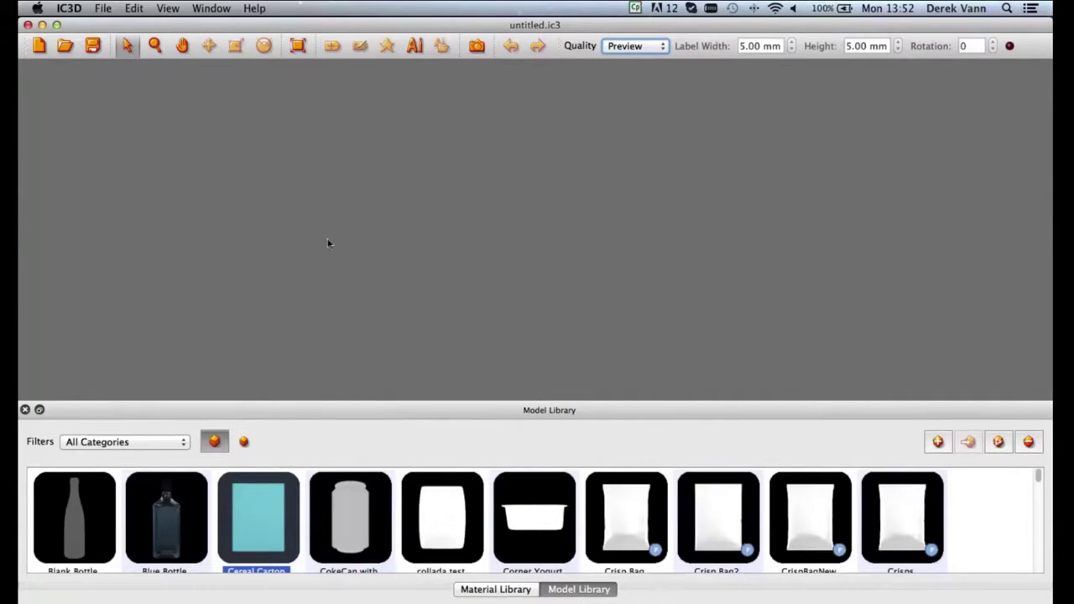
Show the Template Library, float and widen it to browse the templates, and dock it grouped with the Material and Model Libraries
click(208, 10)
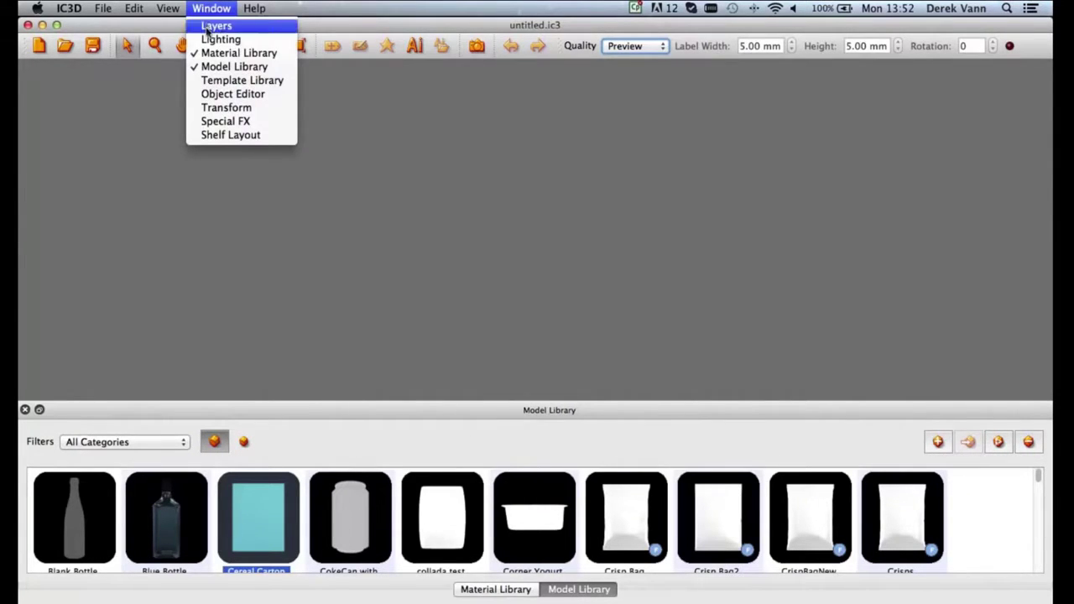
click(207, 81)
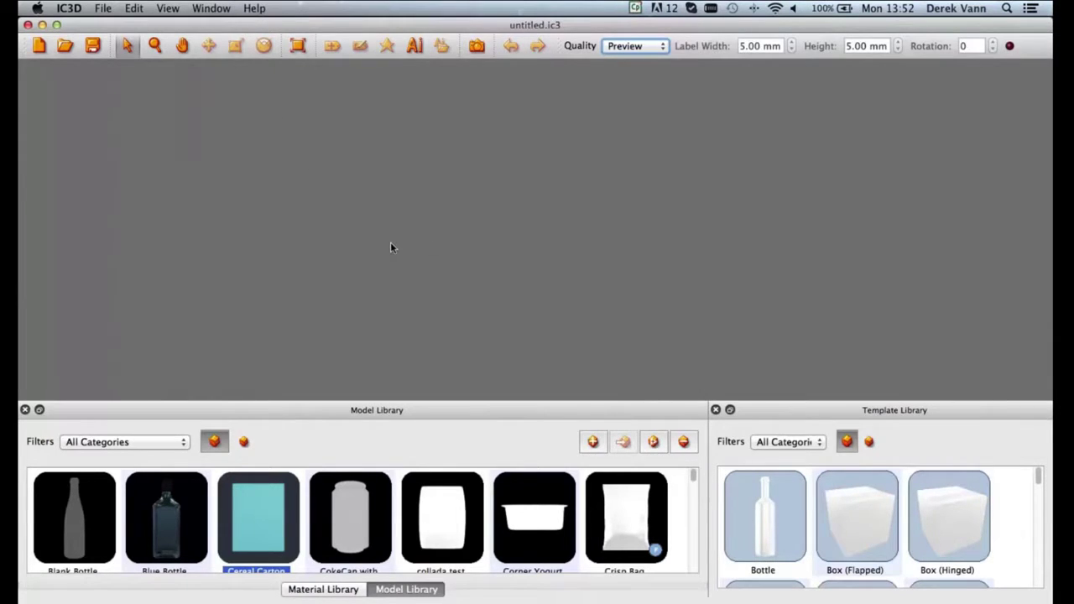
drag(765, 409, 542, 178)
drag(711, 356, 1018, 364)
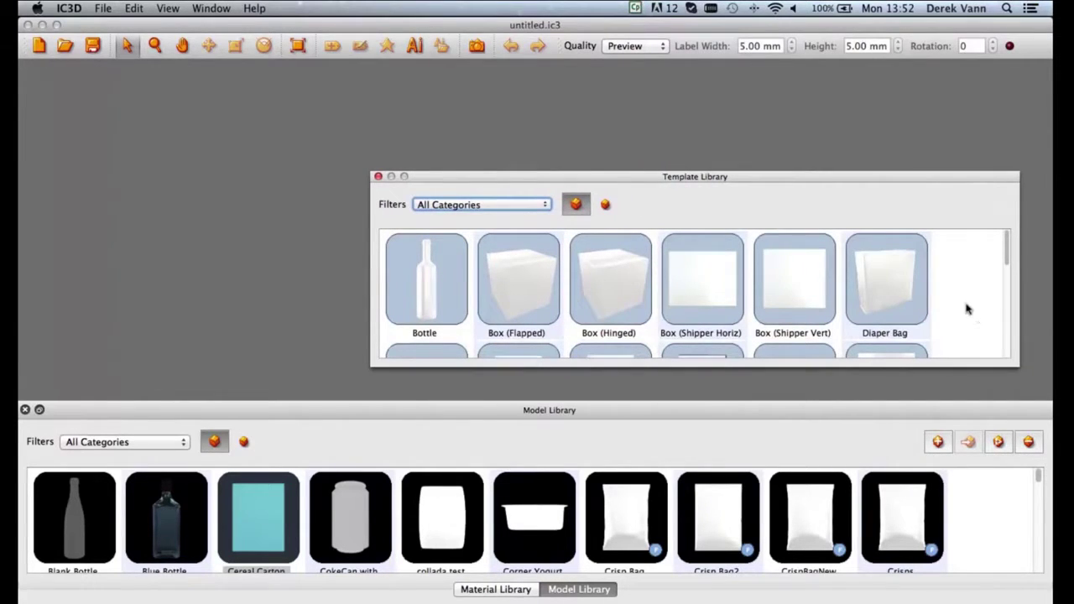
mouse_move(1004, 246)
mouse_down()
mouse_move(1014, 352)
mouse_move(1022, 277)
mouse_move(1006, 242)
mouse_up()
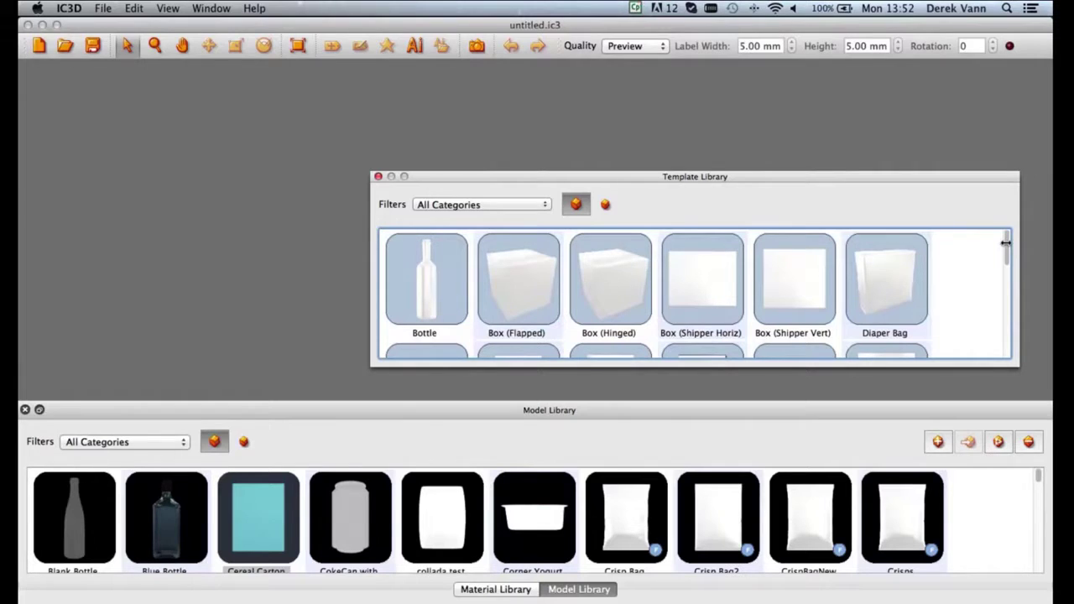
drag(730, 176, 678, 455)
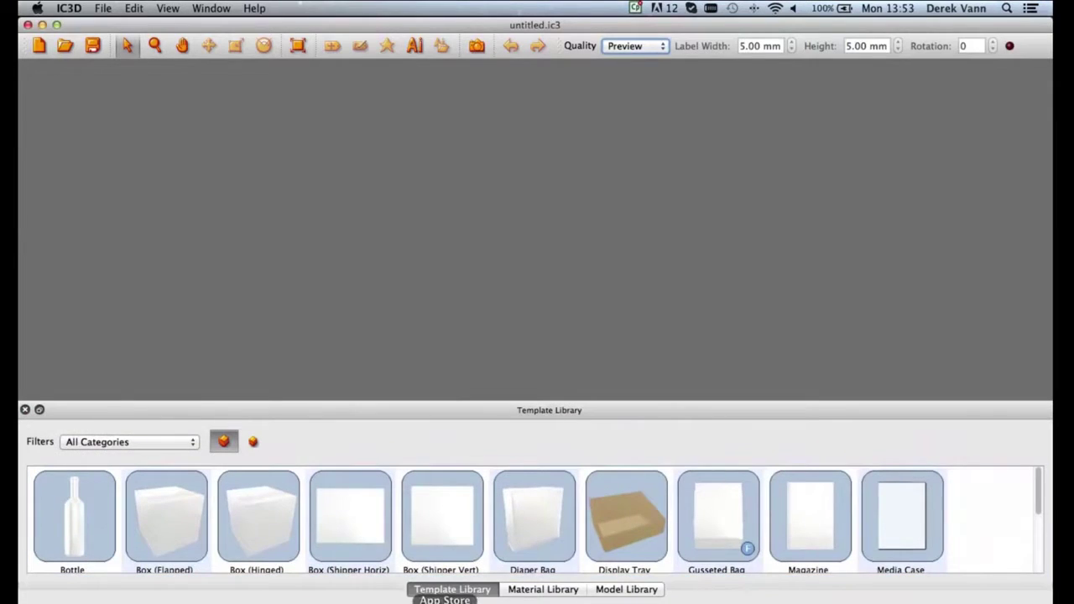
click(542, 590)
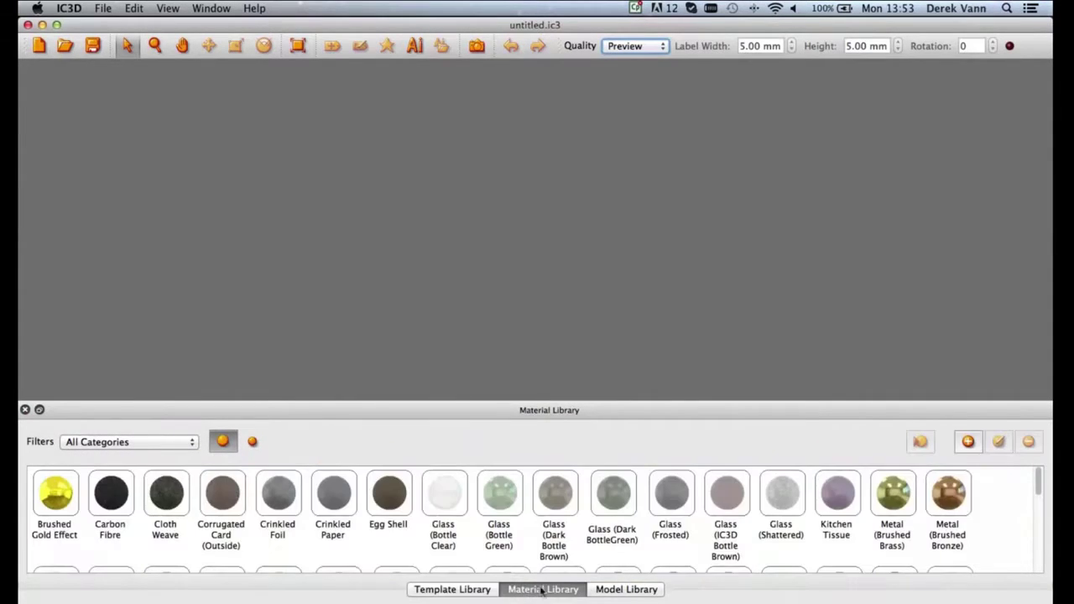
click(635, 590)
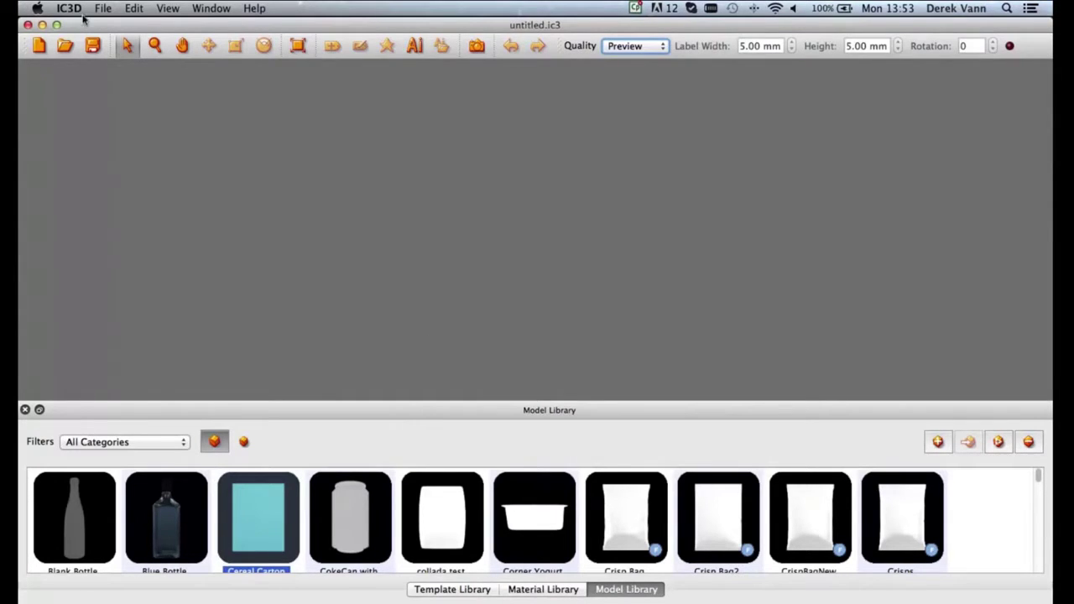
Show the Object Editor and place the Cereal Carton model from the Model Library into the scene
click(210, 9)
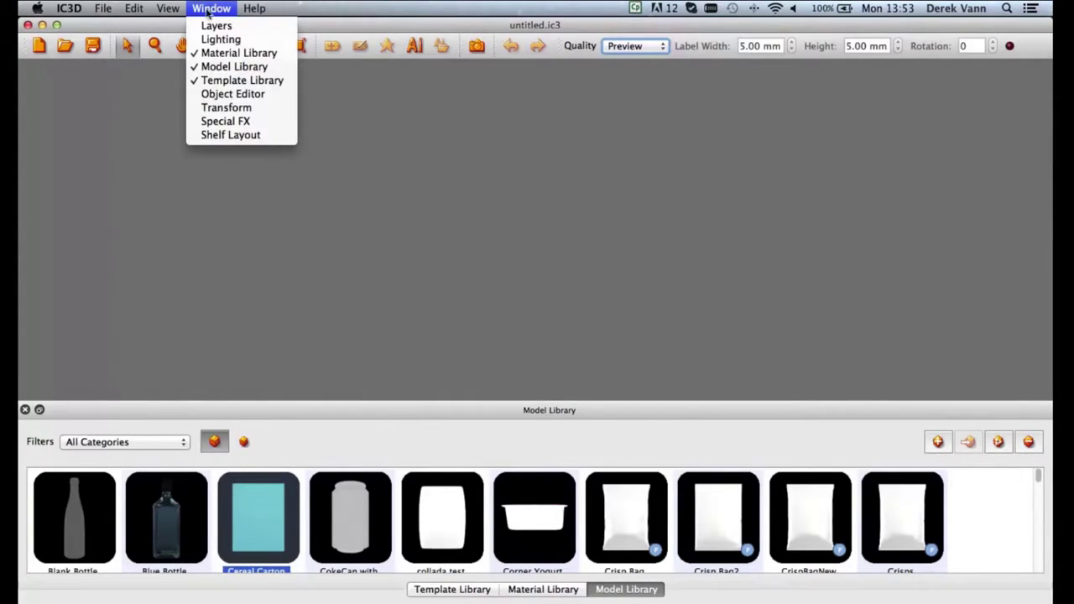
click(239, 94)
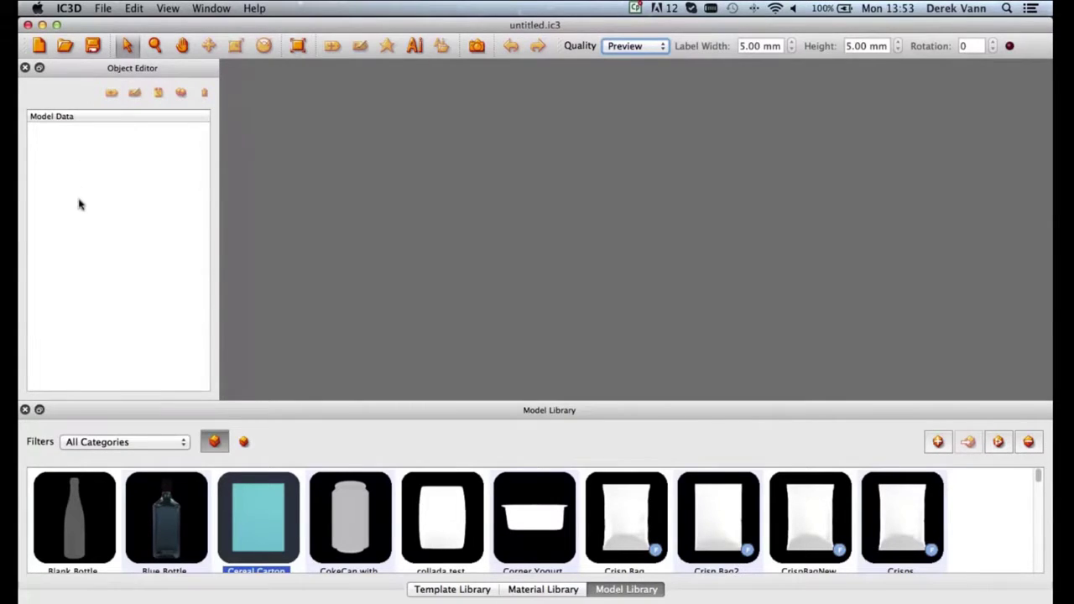
drag(242, 504, 420, 240)
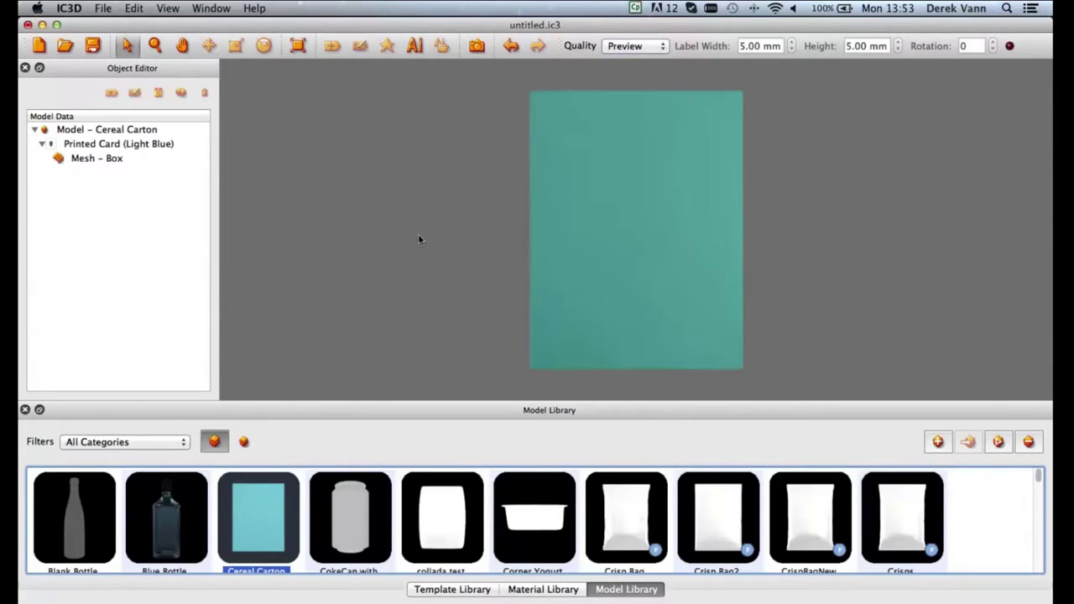
Add a 40 × 40 mm label named New Label to the carton's Box mesh, jumping gaps larger than 10
click(127, 131)
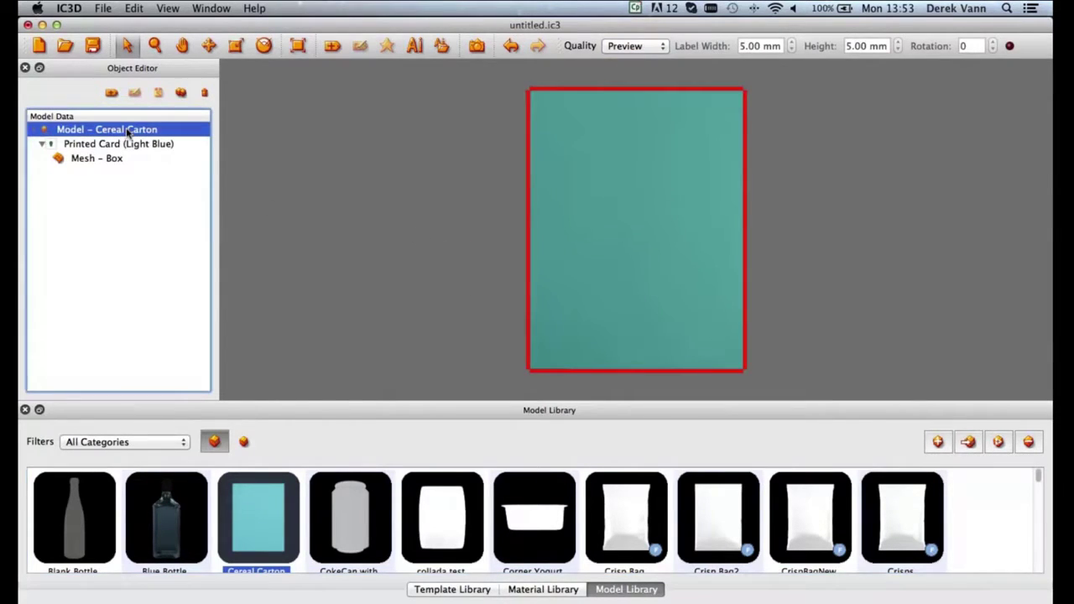
click(131, 144)
click(120, 159)
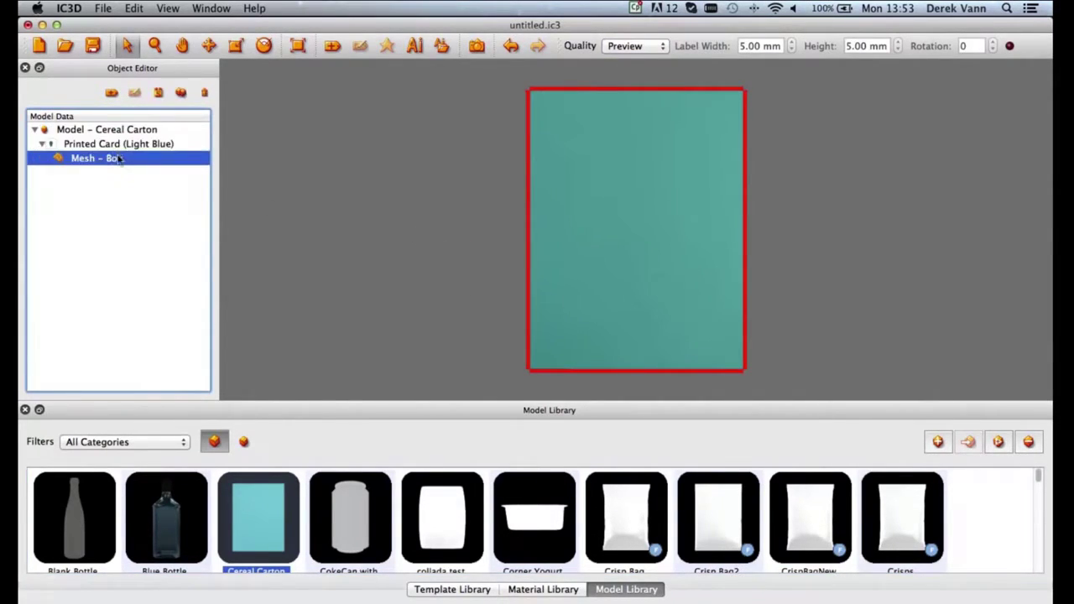
click(110, 93)
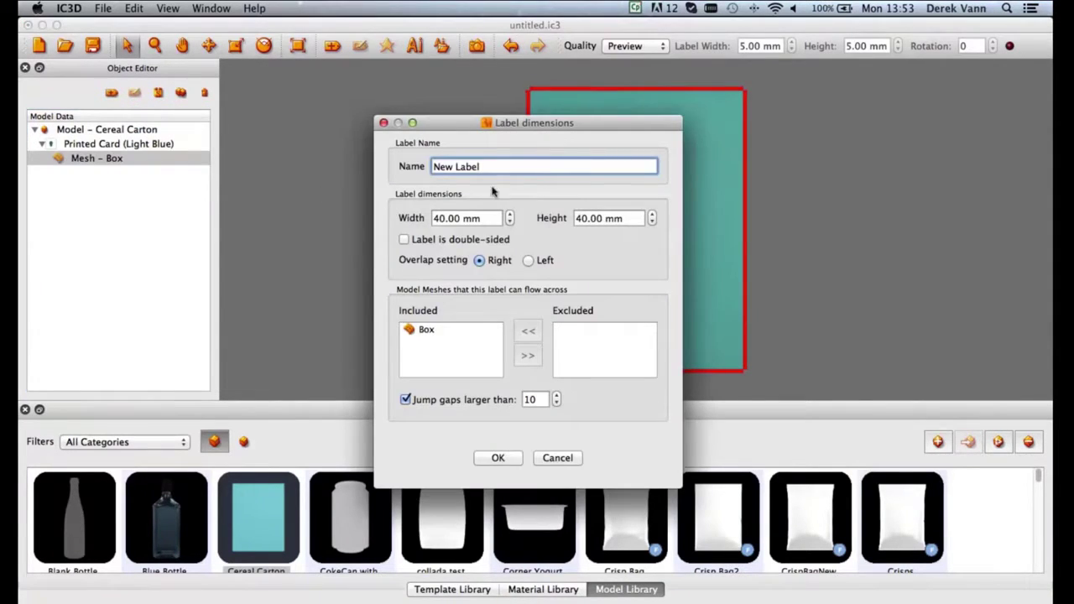
click(495, 458)
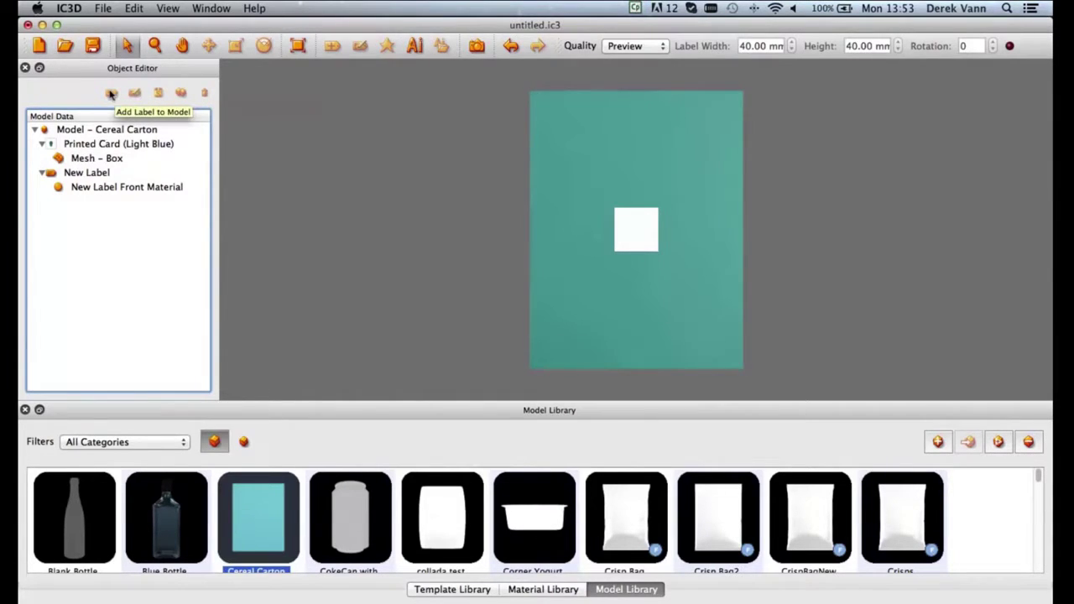
Show the Layers window and select the new label on the carton to display its layers
click(221, 8)
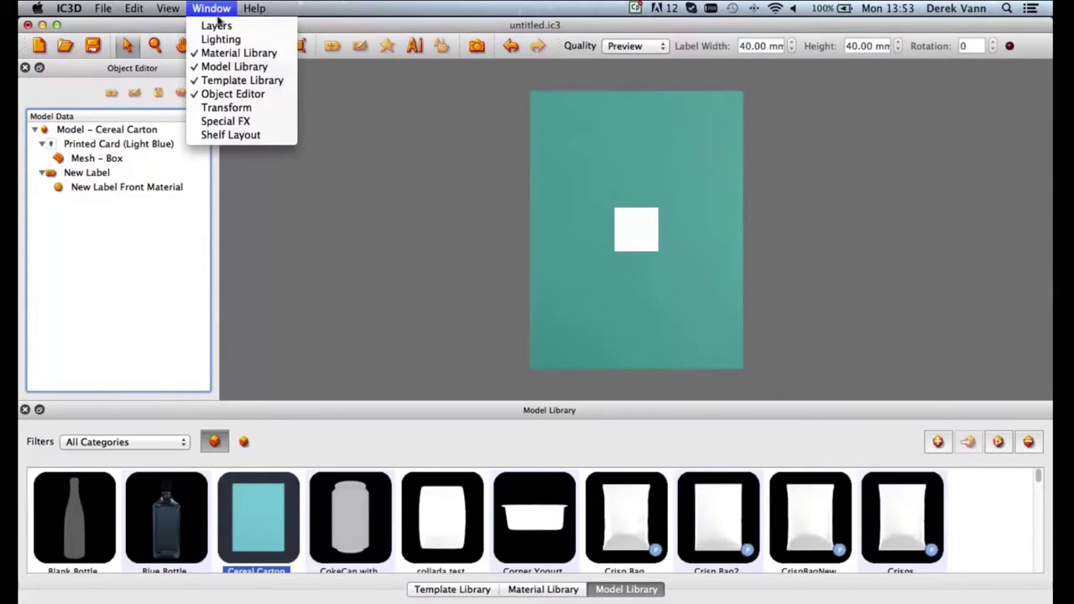
click(217, 25)
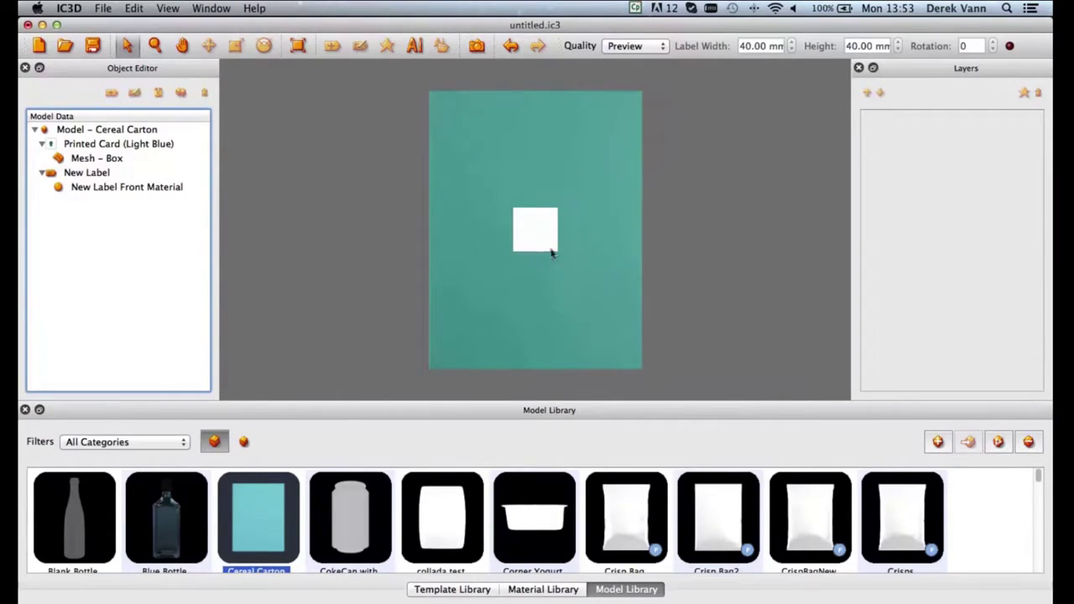
click(540, 235)
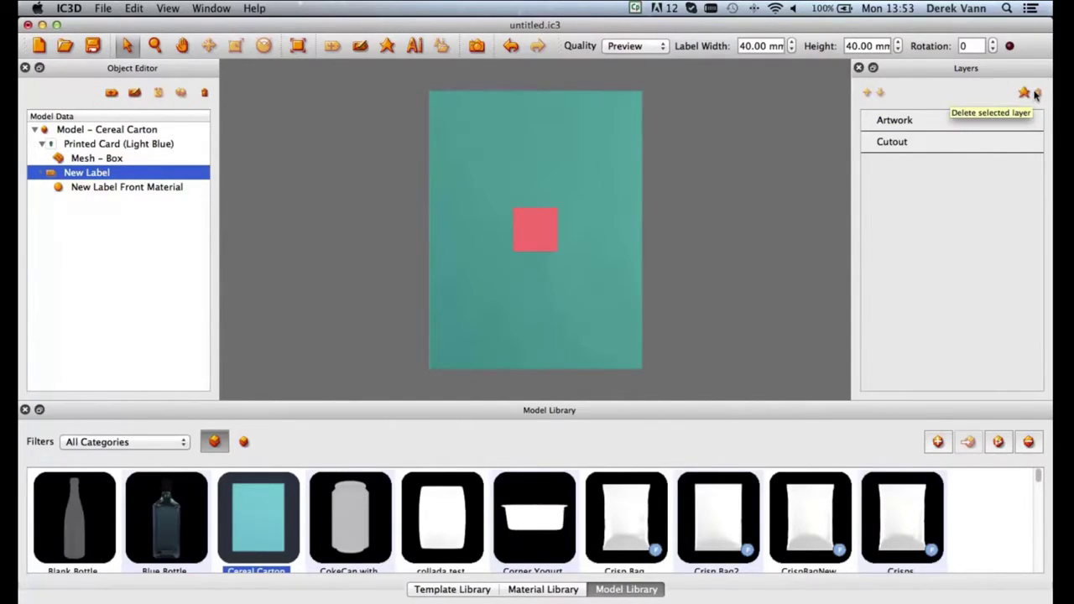
Show the Lighting window grouped with Layers and bring its image-based lighting settings to the front
click(204, 8)
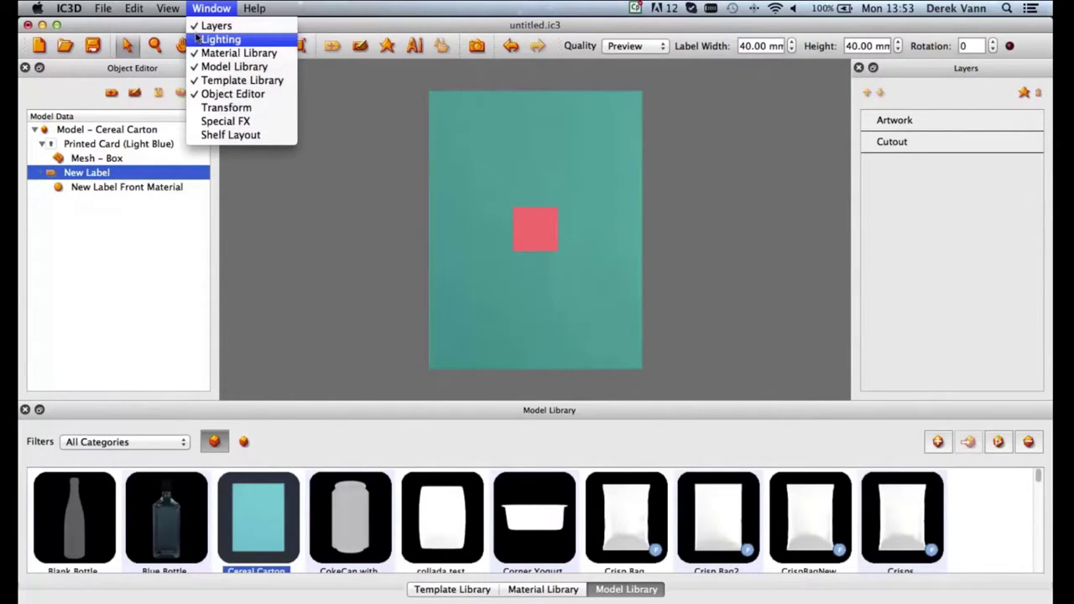
click(197, 38)
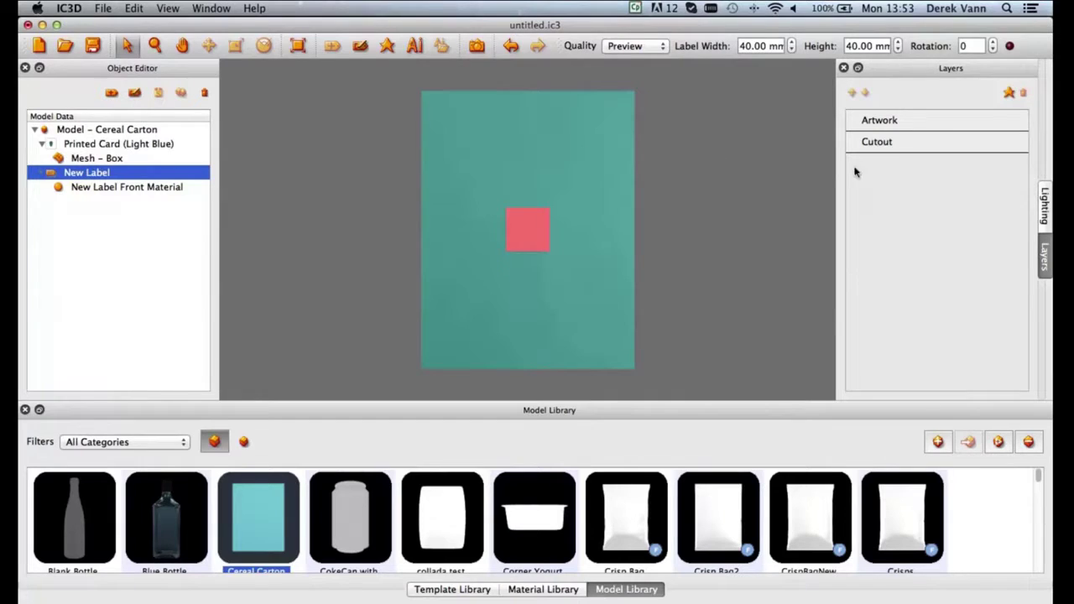
click(1043, 209)
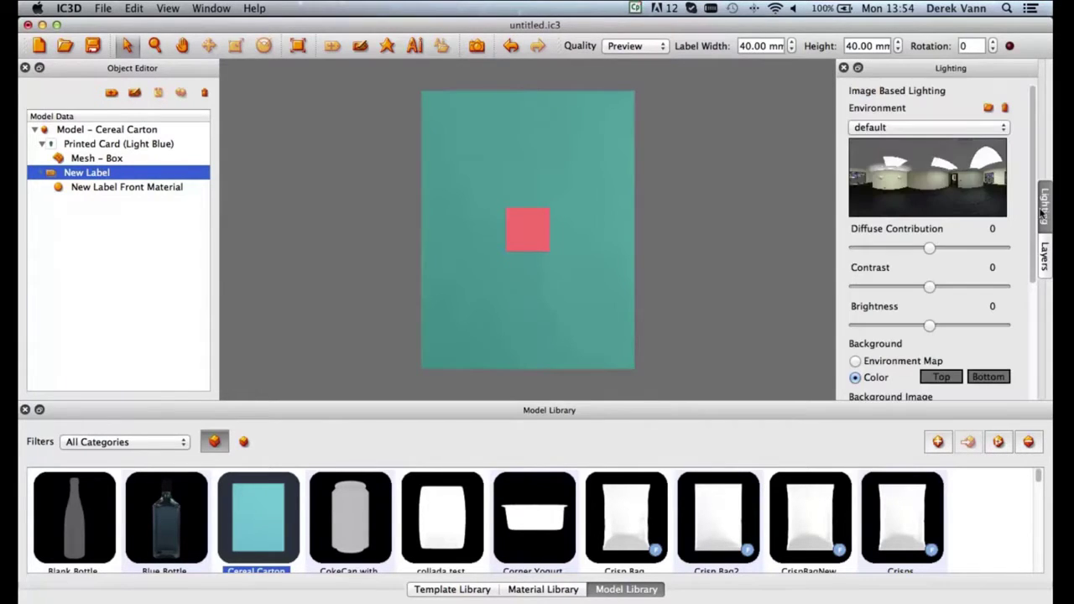
drag(966, 68, 1020, 132)
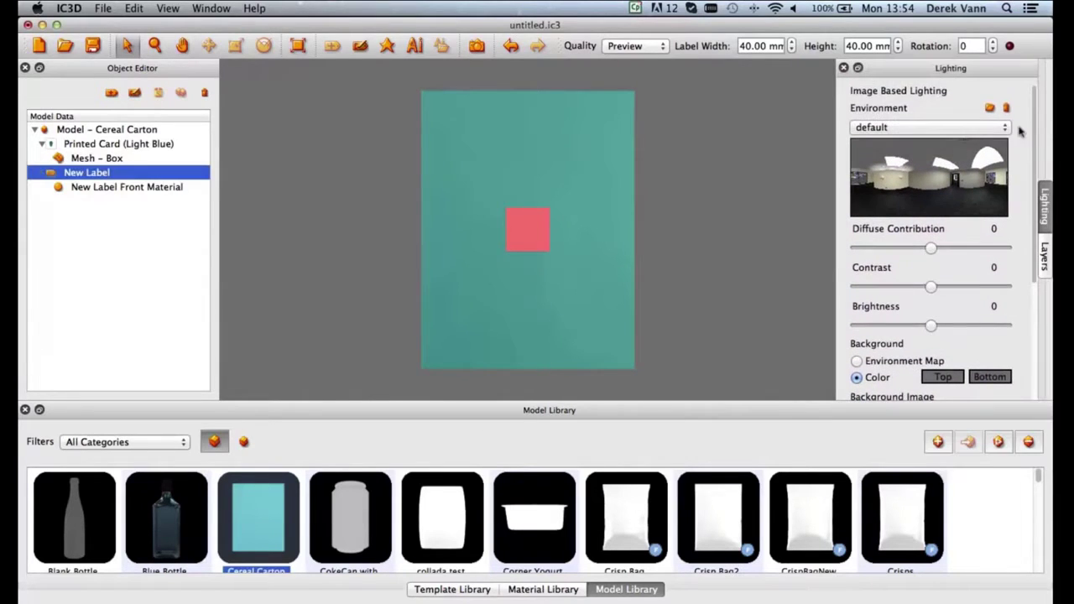
click(1041, 257)
click(1044, 222)
Set the scene background to Environment Map and orbit the carton slightly against it
click(856, 361)
mouse_move(553, 281)
mouse_down()
mouse_move(588, 252)
mouse_move(613, 266)
mouse_move(571, 328)
mouse_move(530, 297)
mouse_move(546, 276)
mouse_up()
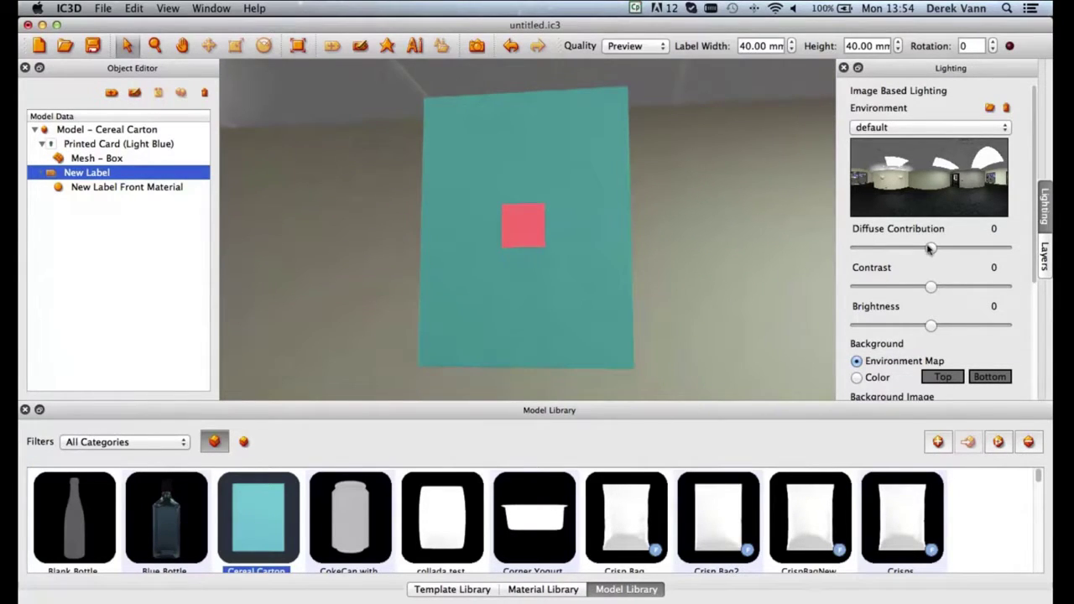
Set the lighting environment to Food Store Wines and orbit the carton to view it against the wine shelves
click(923, 127)
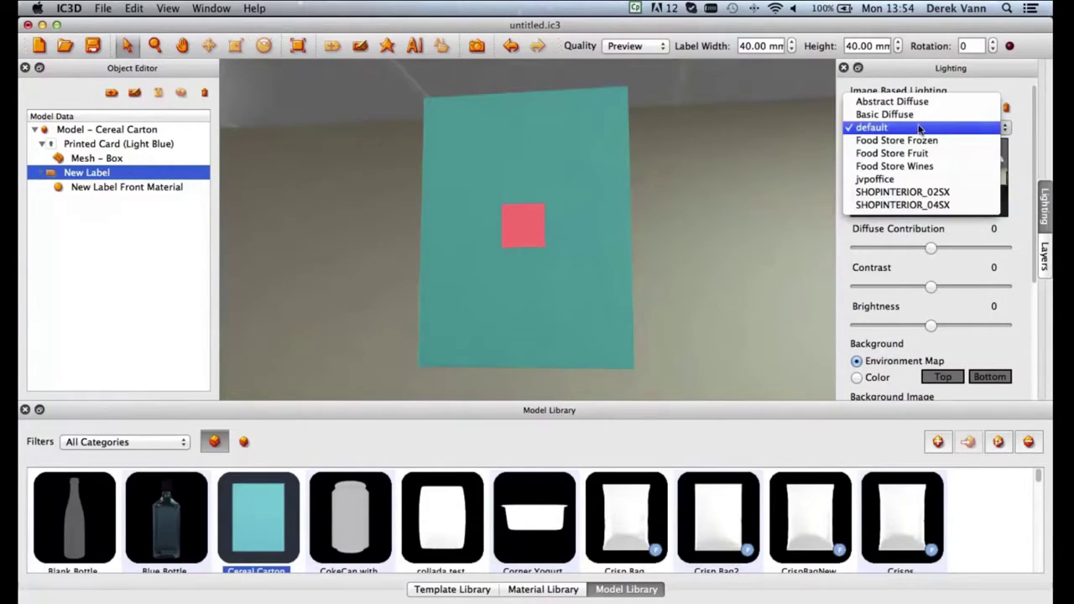
click(917, 164)
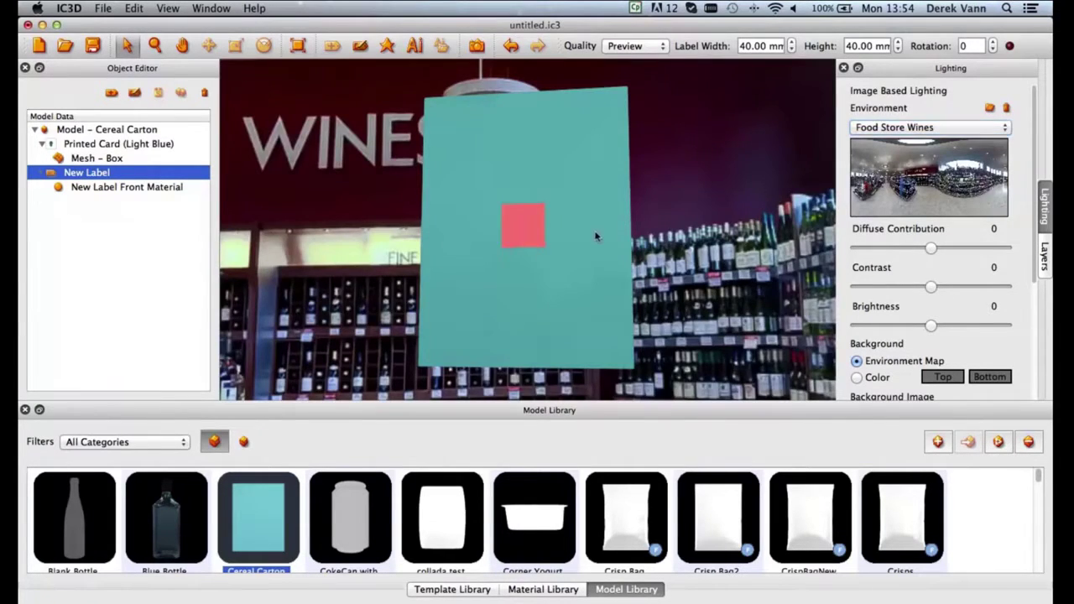
mouse_move(595, 231)
mouse_down()
mouse_move(615, 238)
mouse_move(604, 246)
mouse_up()
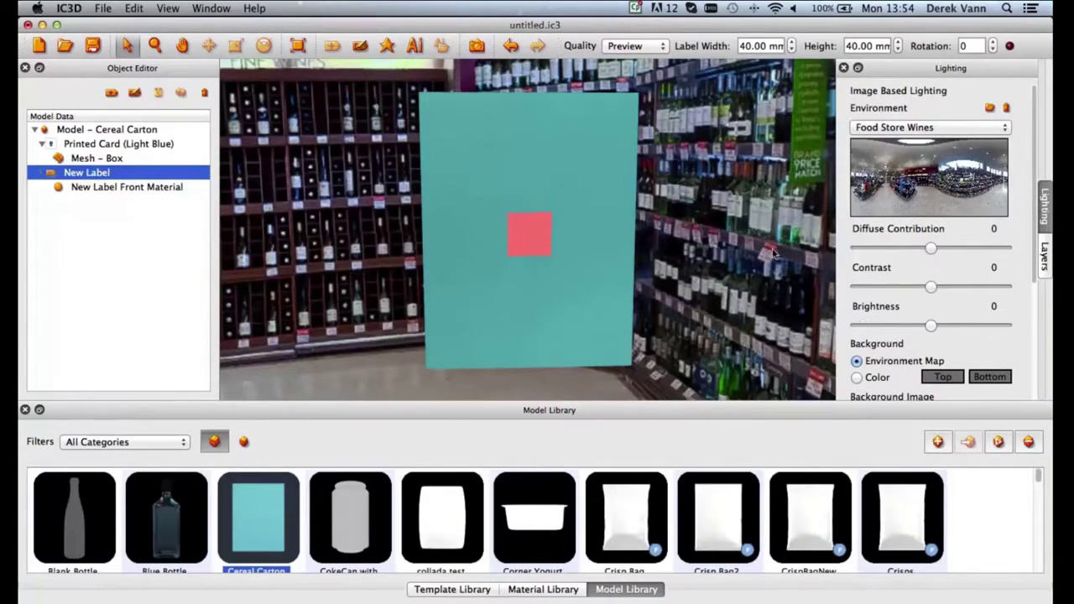
Show the Transform window grouped with the Object Editor, bring it to the front and select the carton model
click(225, 8)
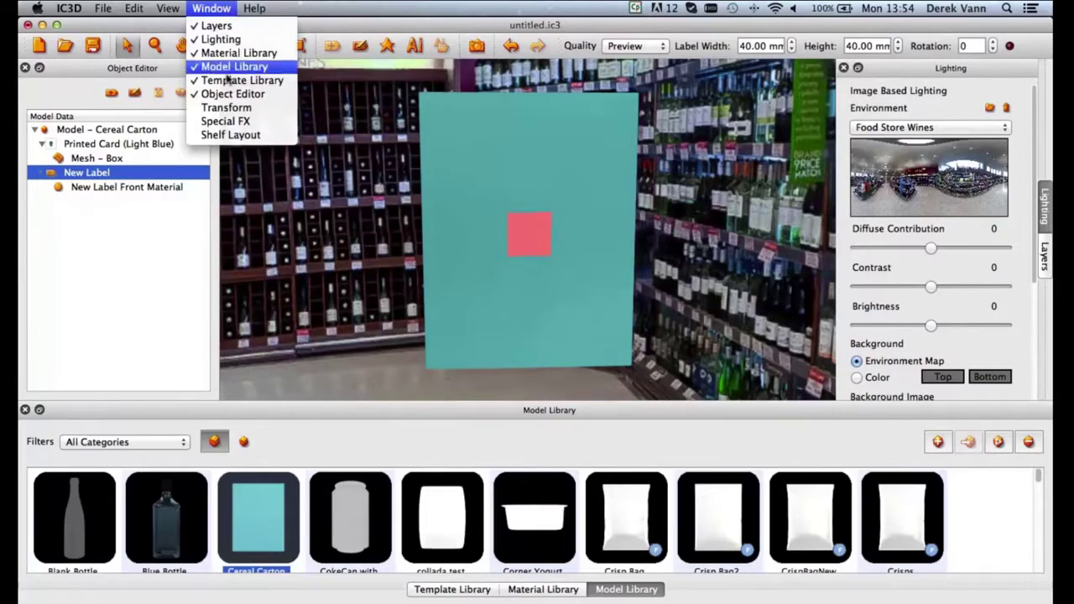
click(225, 107)
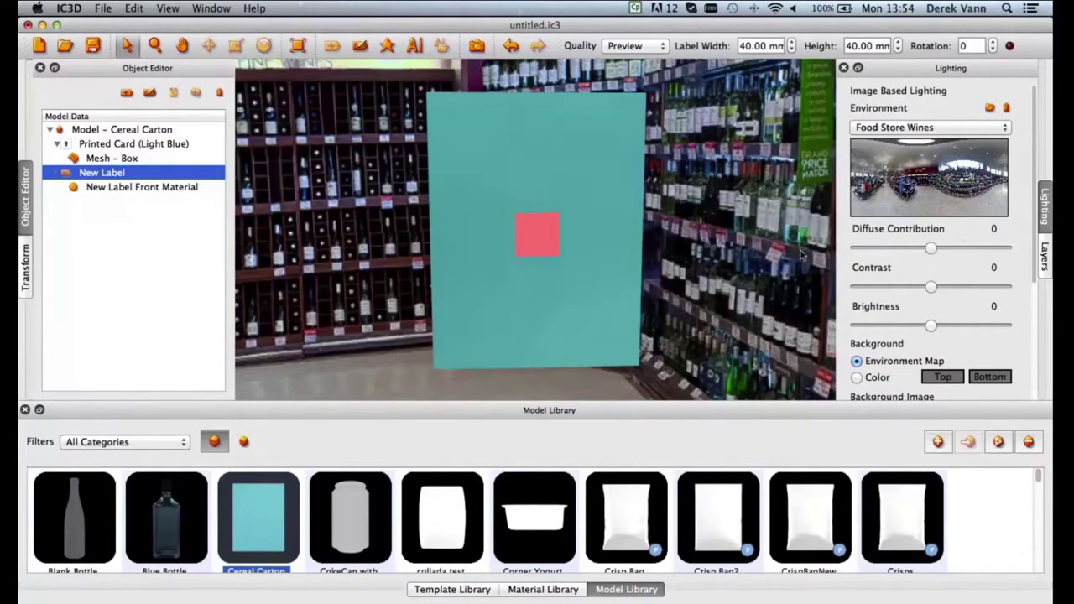
click(23, 266)
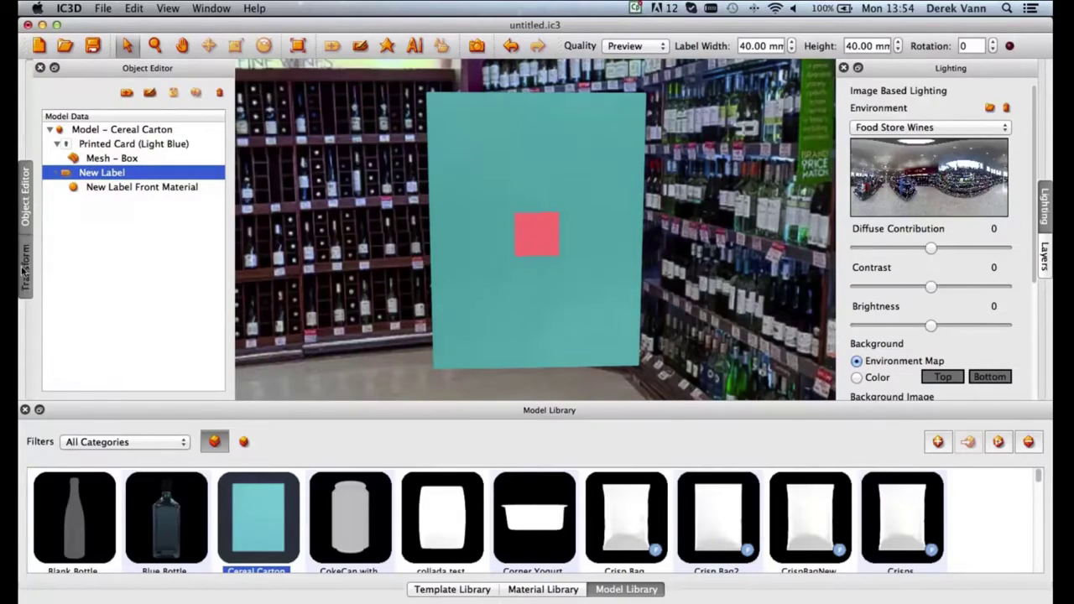
drag(174, 67, 115, 128)
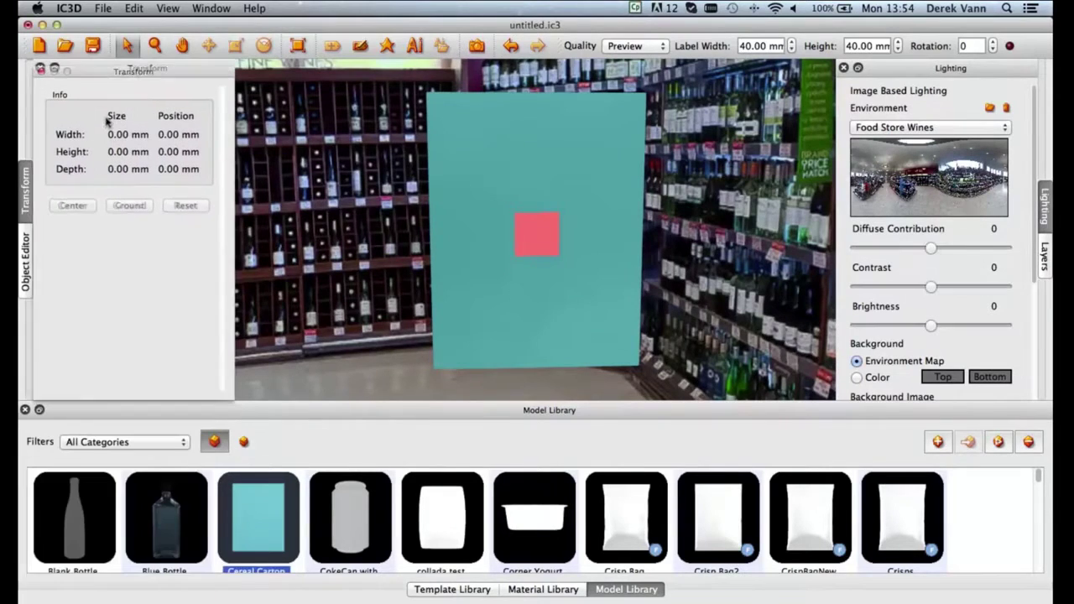
click(481, 146)
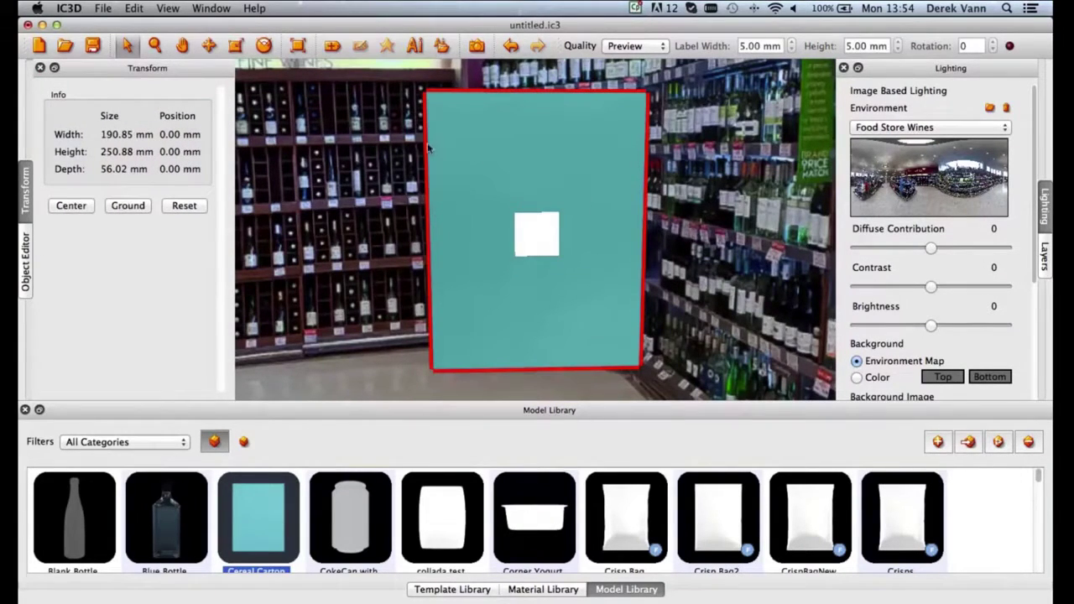
Examine the Move, Scale and Rotate transform settings for the carton, returning to the Select tool
click(208, 46)
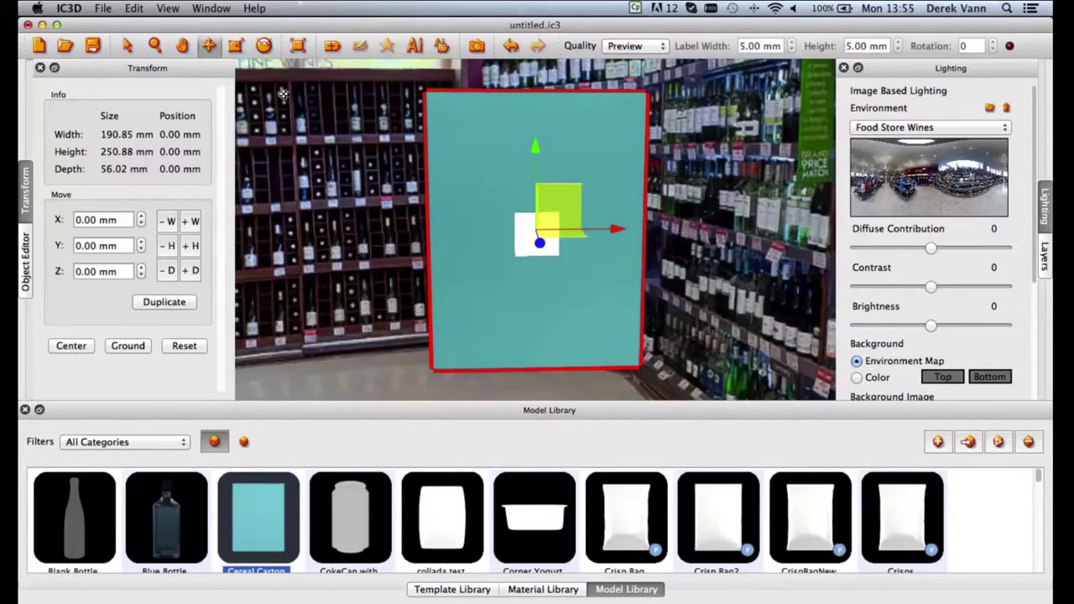
click(236, 43)
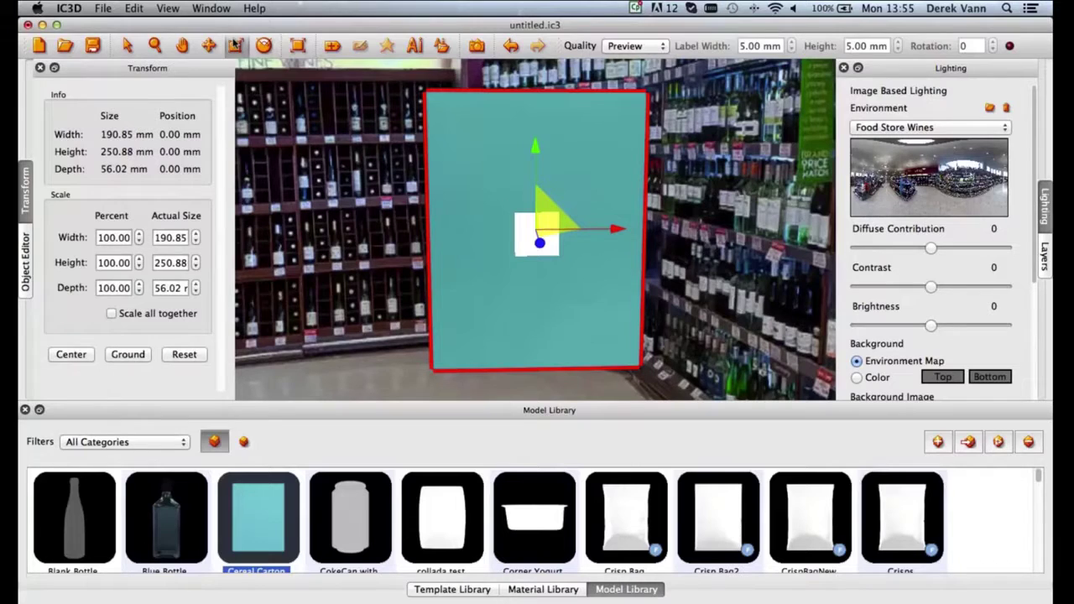
click(263, 46)
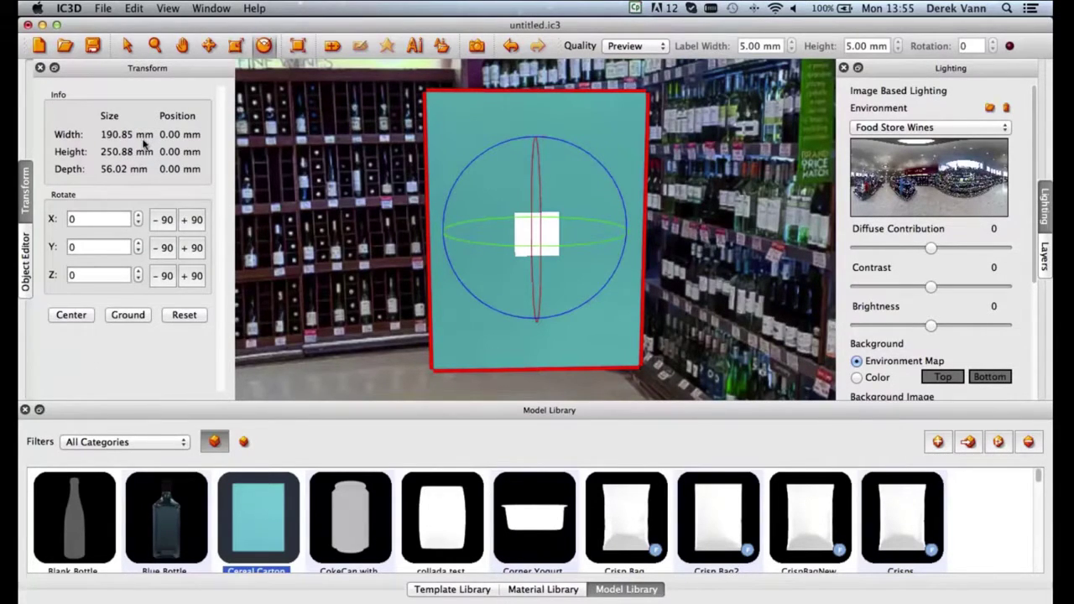
click(127, 44)
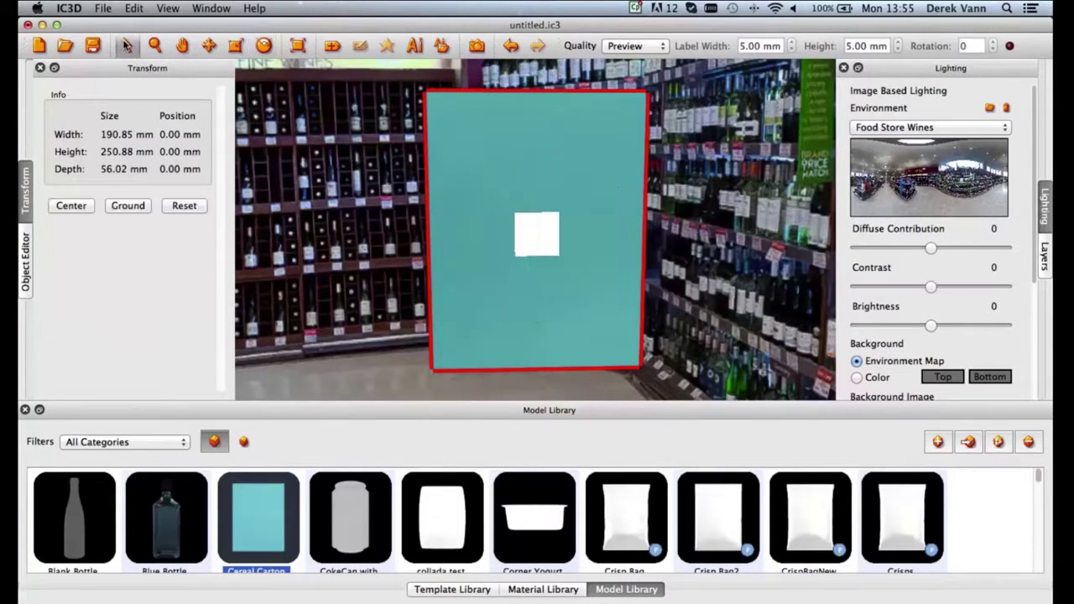
Show the Special FX window, and save the carton's Printed Card (Light Blue) material with transparency set to 100
click(211, 8)
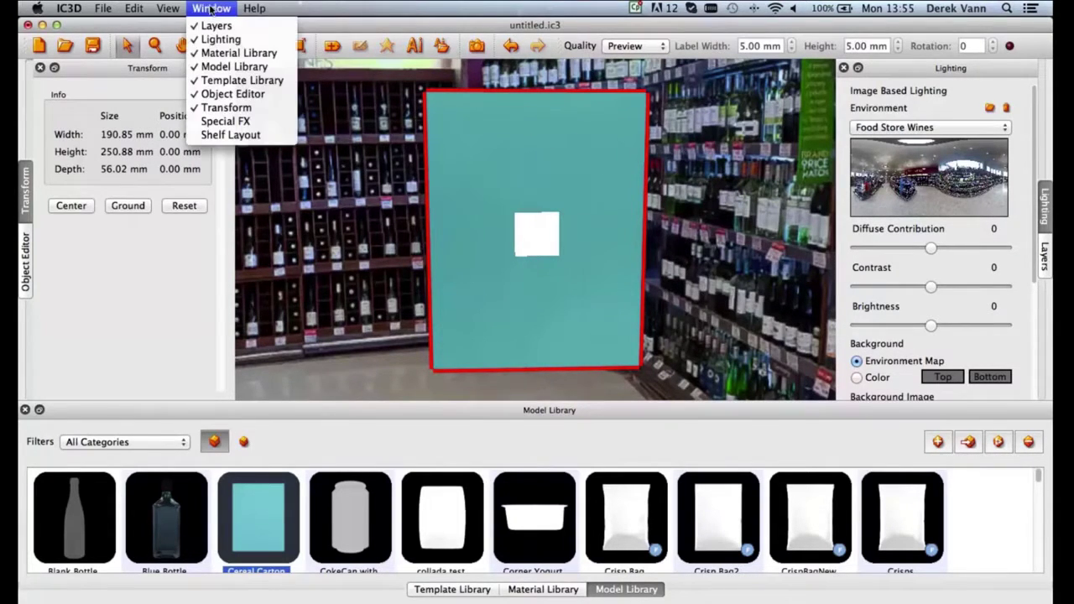
click(216, 120)
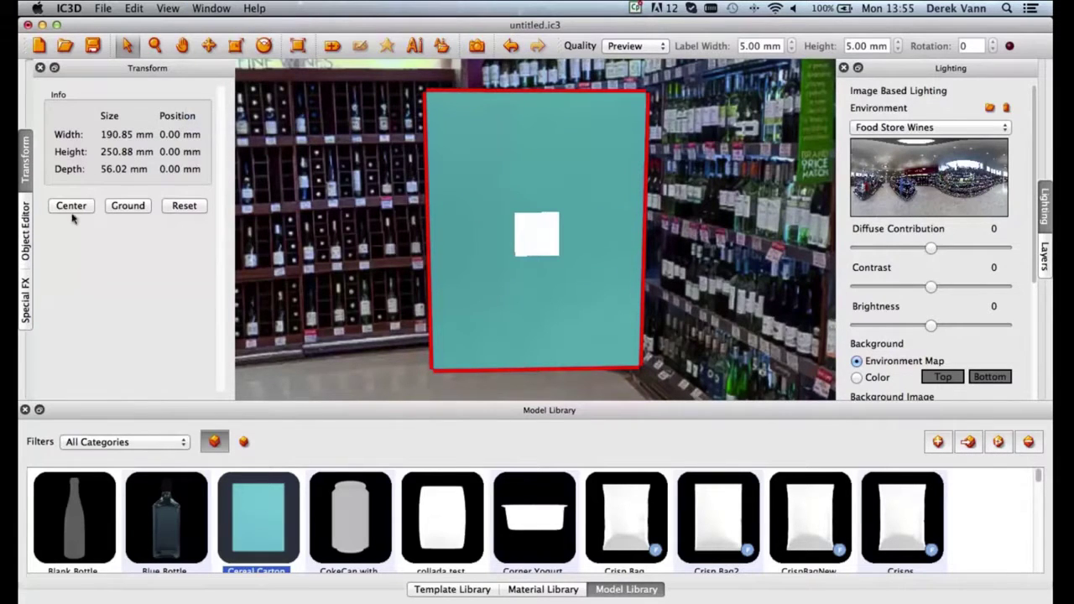
click(25, 230)
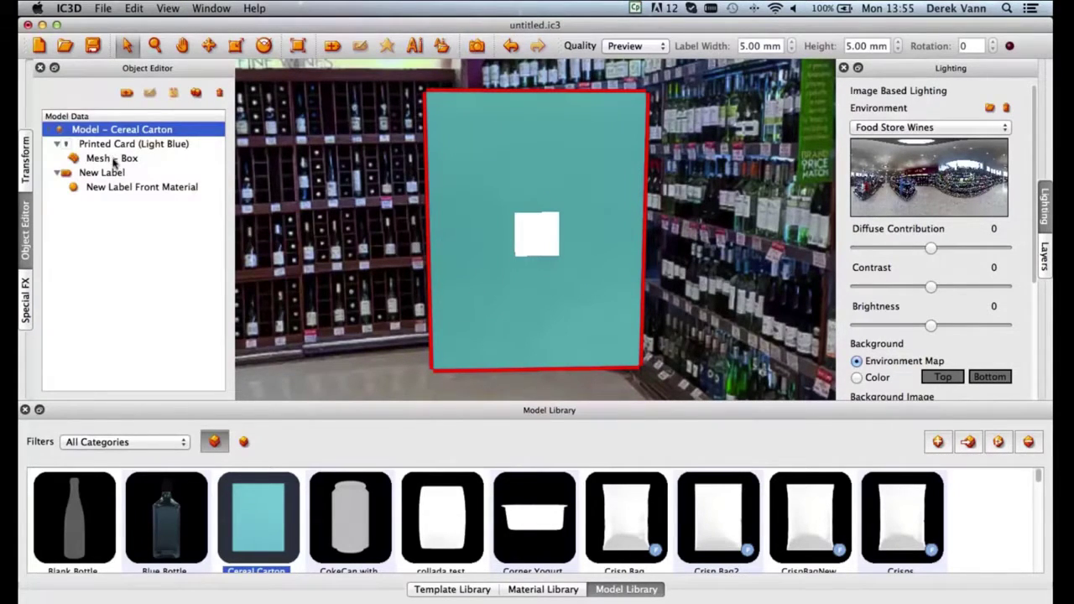
double_click(124, 144)
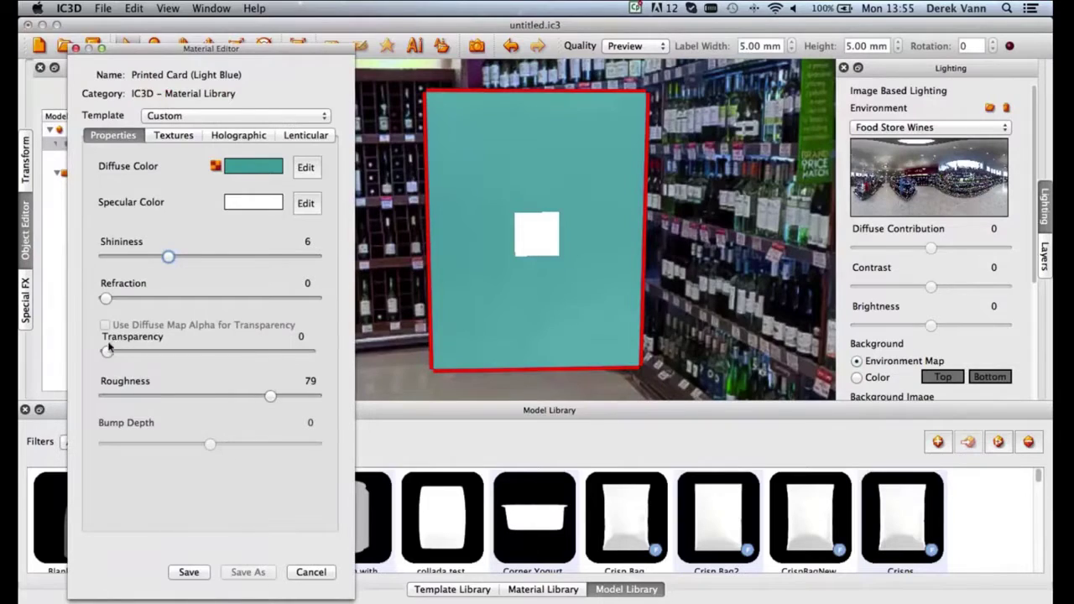
drag(107, 352, 339, 369)
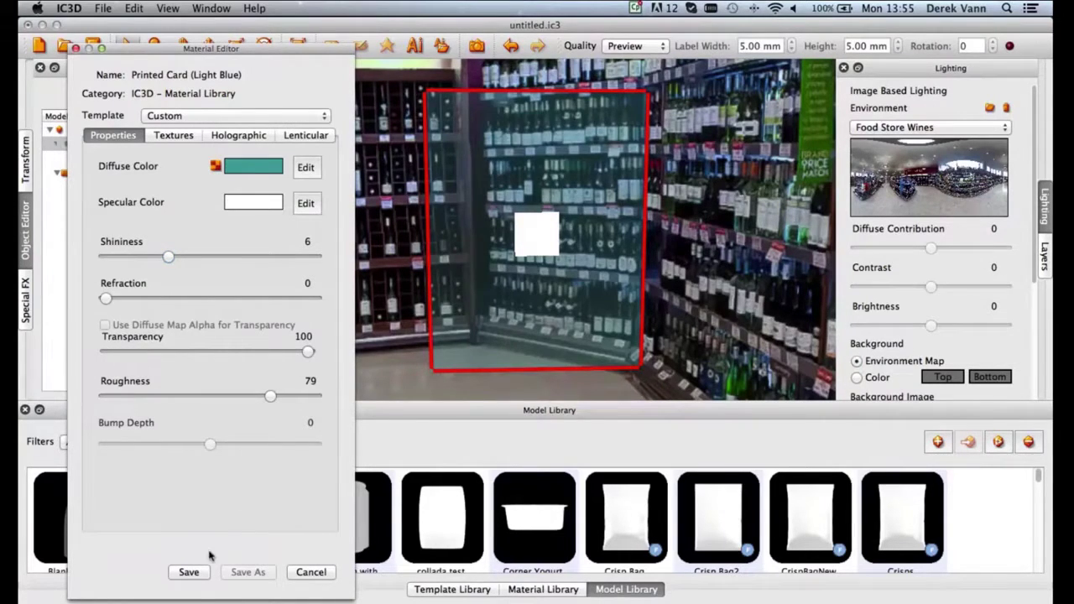
click(186, 571)
drag(465, 237, 497, 232)
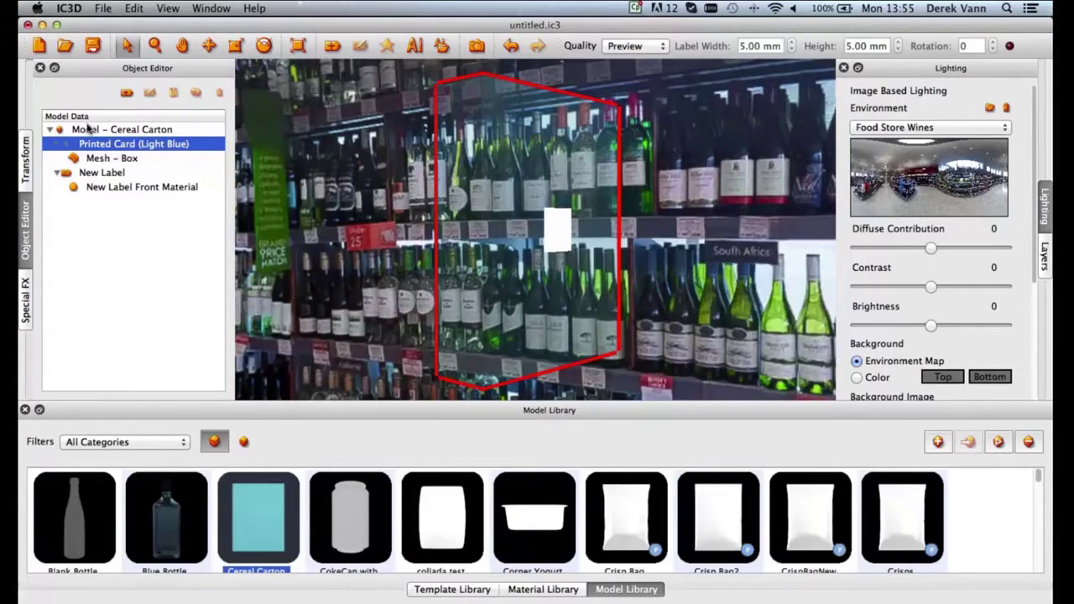
Fill the transparent carton with red liquid using Special FX and raise the liquid level to 77
click(26, 294)
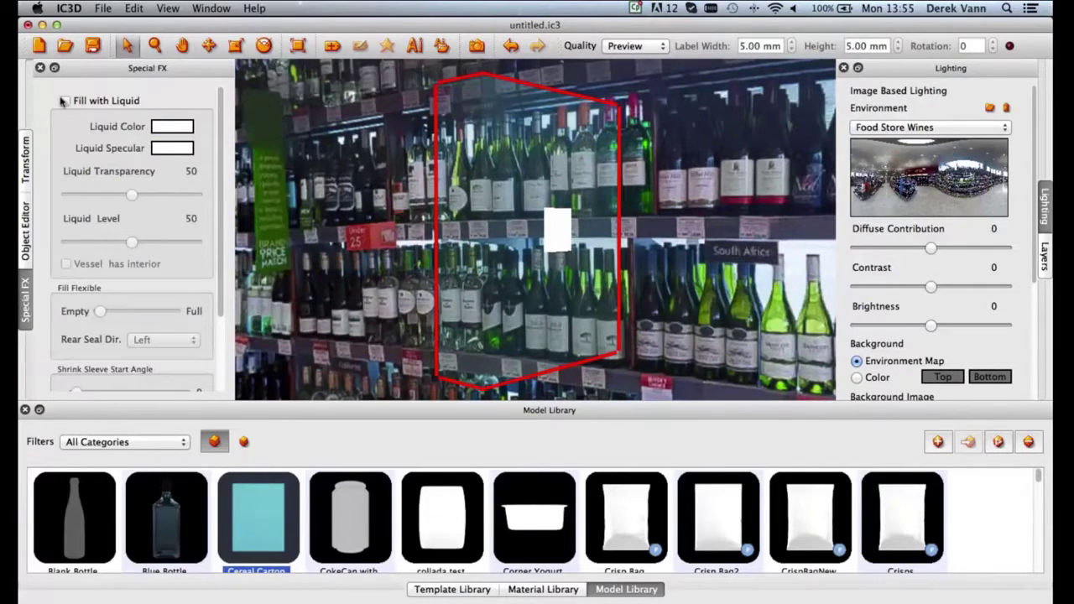
click(66, 101)
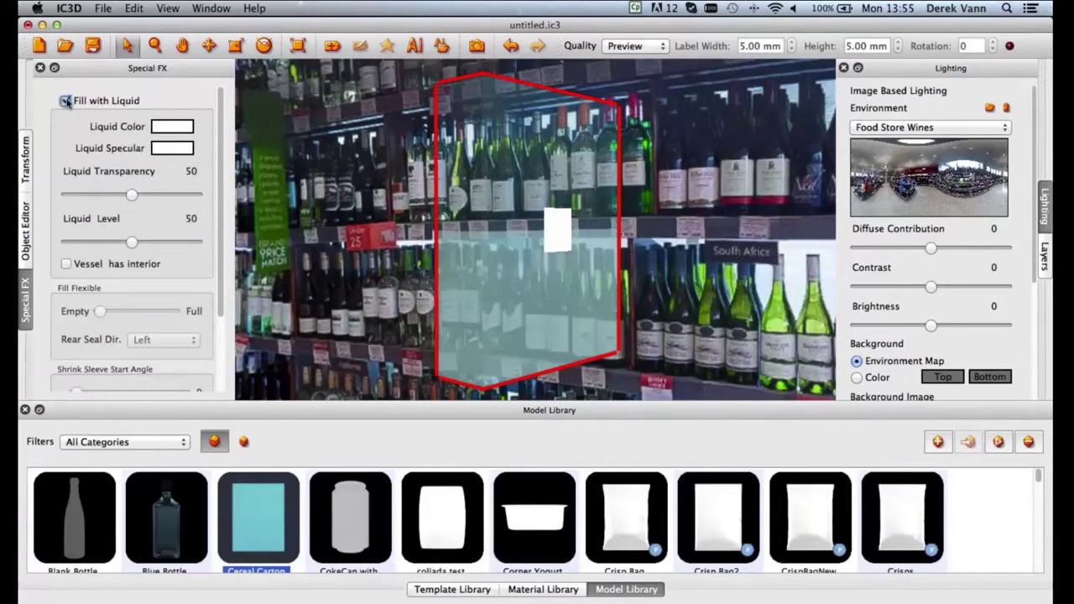
click(172, 127)
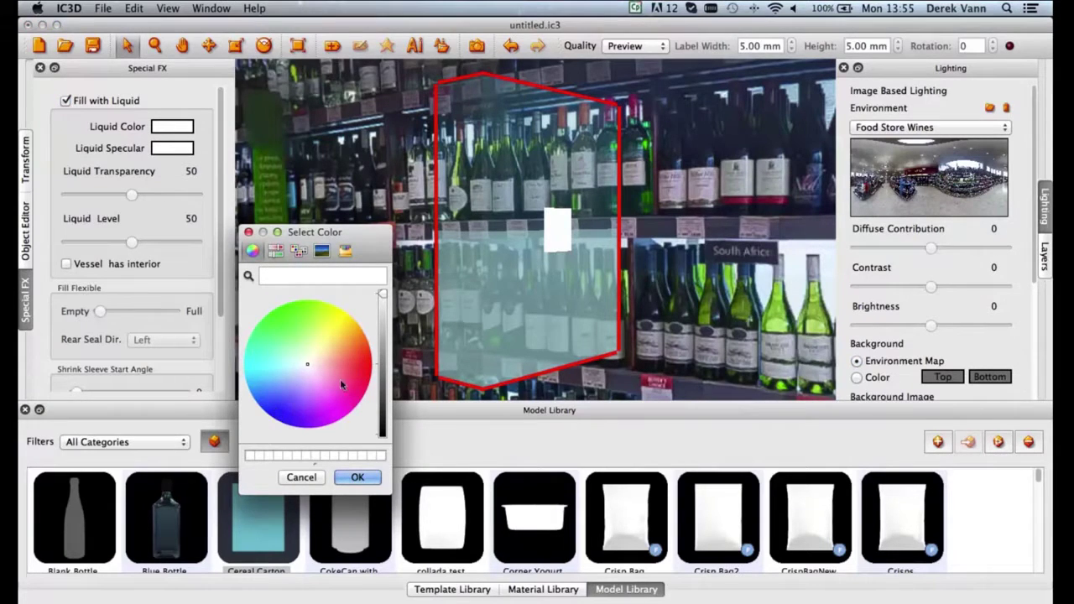
click(365, 370)
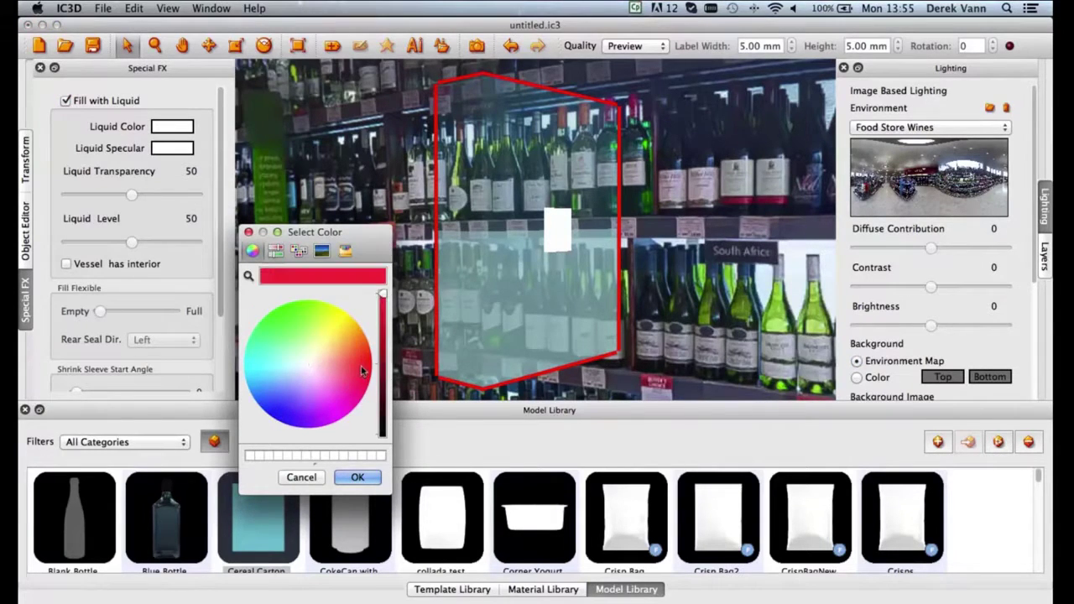
click(357, 478)
drag(131, 242, 166, 242)
drag(435, 254, 422, 278)
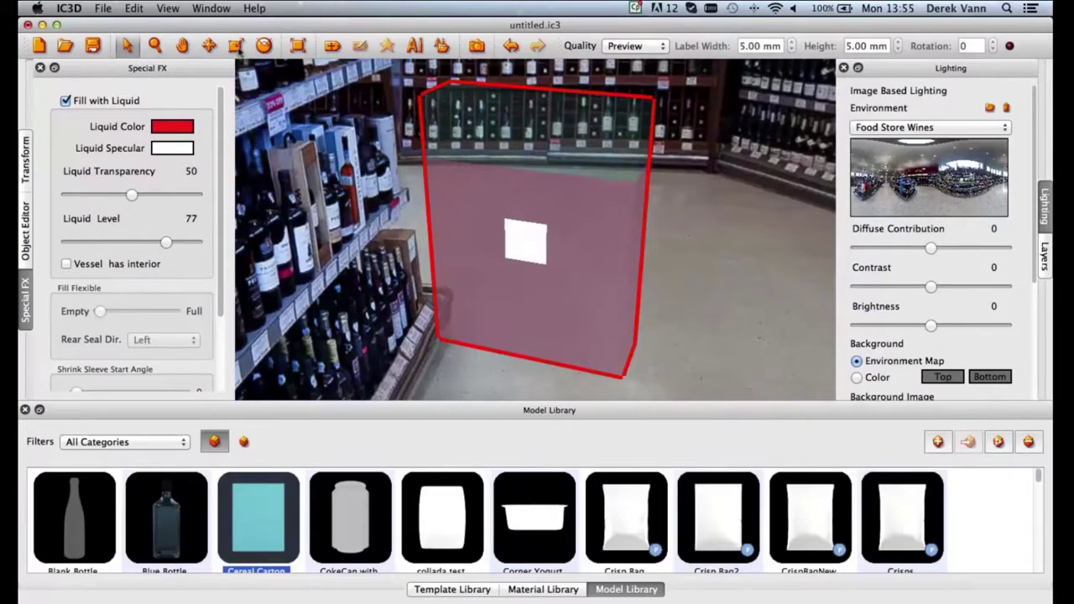
Show the Shelf Layout window grouped with Lighting and Layers and bring it to the front
click(212, 8)
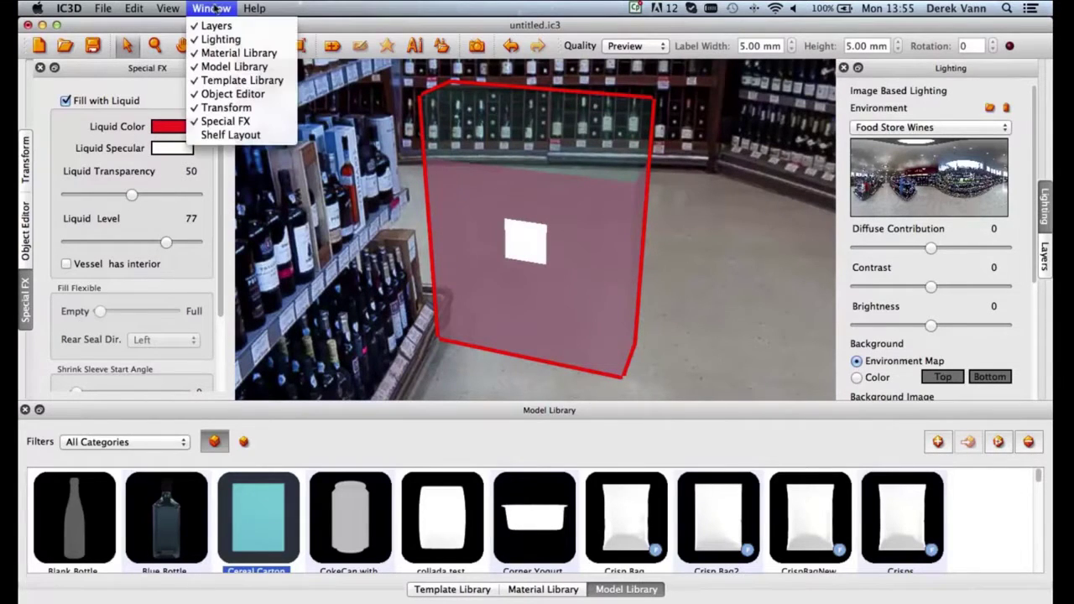
click(220, 134)
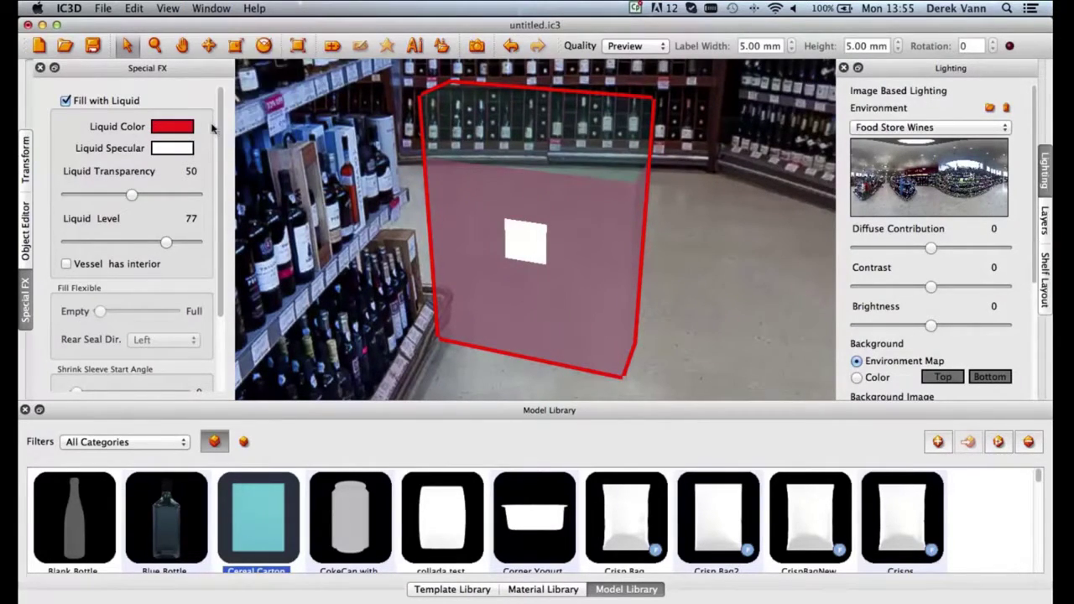
click(1040, 286)
Start a new project without keeping the unsaved changes, and add a Shelf template with its default width to the scene
click(39, 46)
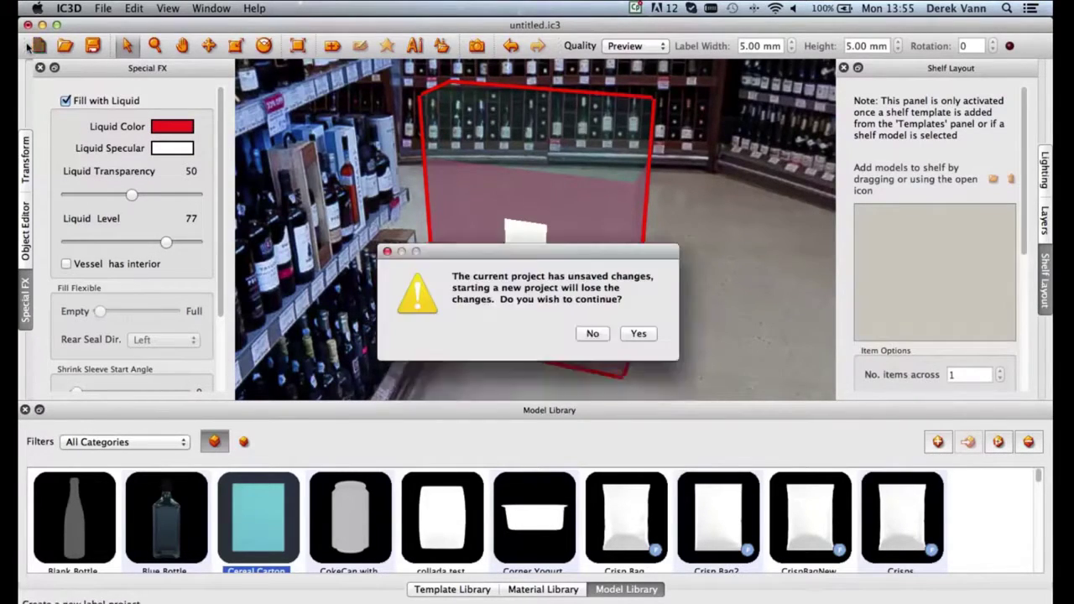
click(635, 334)
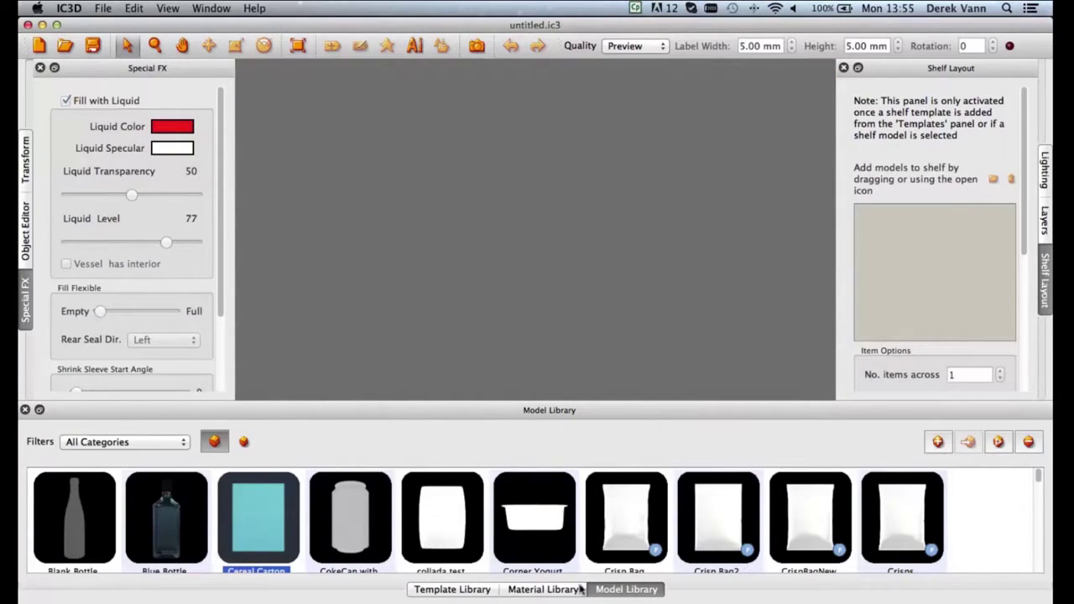
click(475, 589)
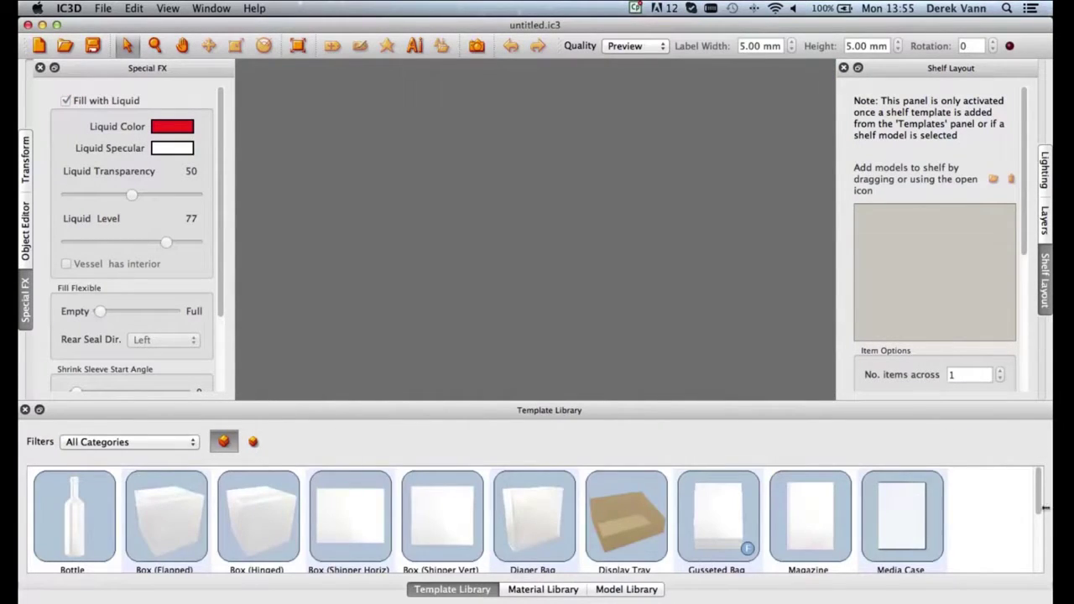
drag(1034, 502, 1037, 560)
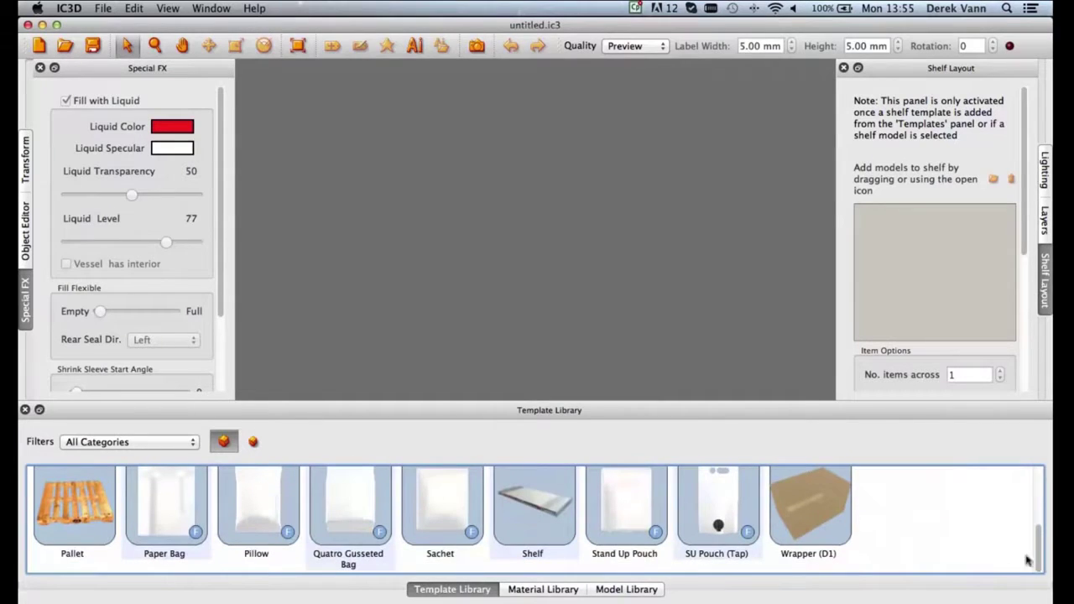
click(532, 502)
drag(532, 502, 583, 294)
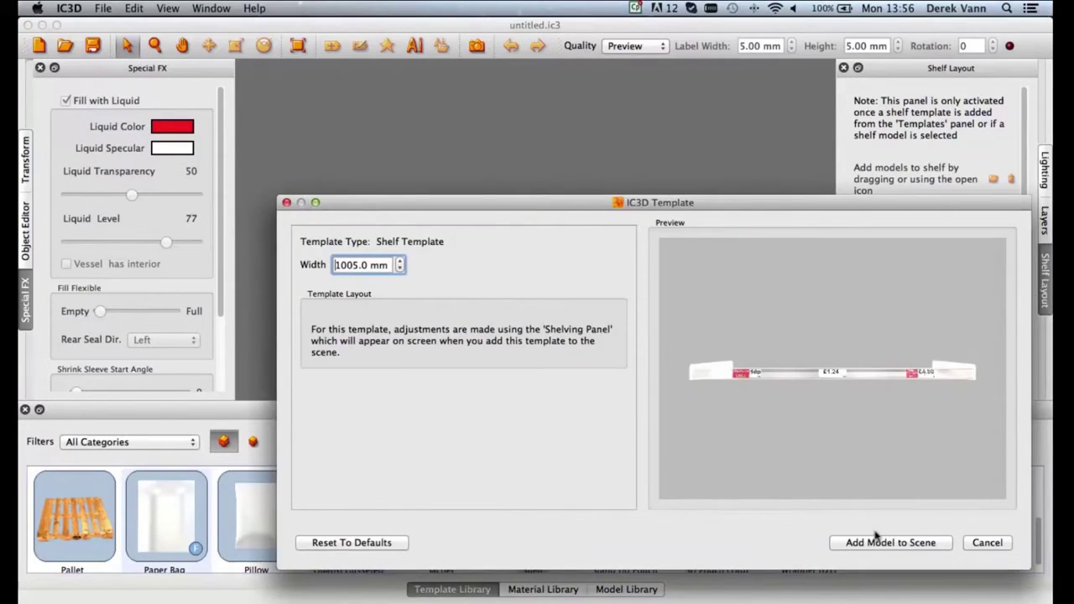
click(873, 541)
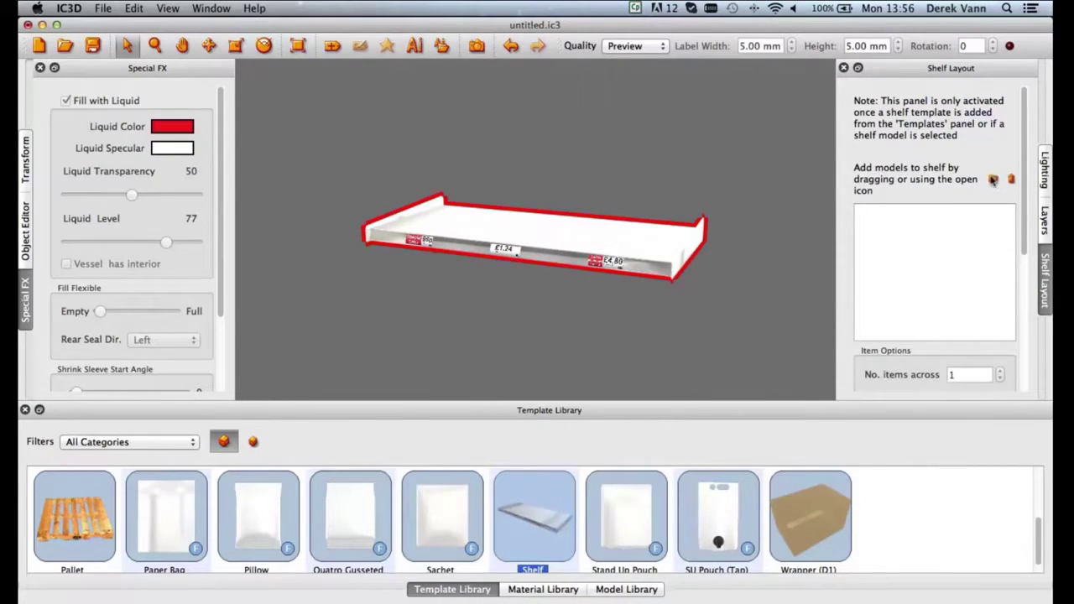
Add the model file IC3D Bier copy.ic3 from the mac 3d examples folder to the shelf
click(993, 179)
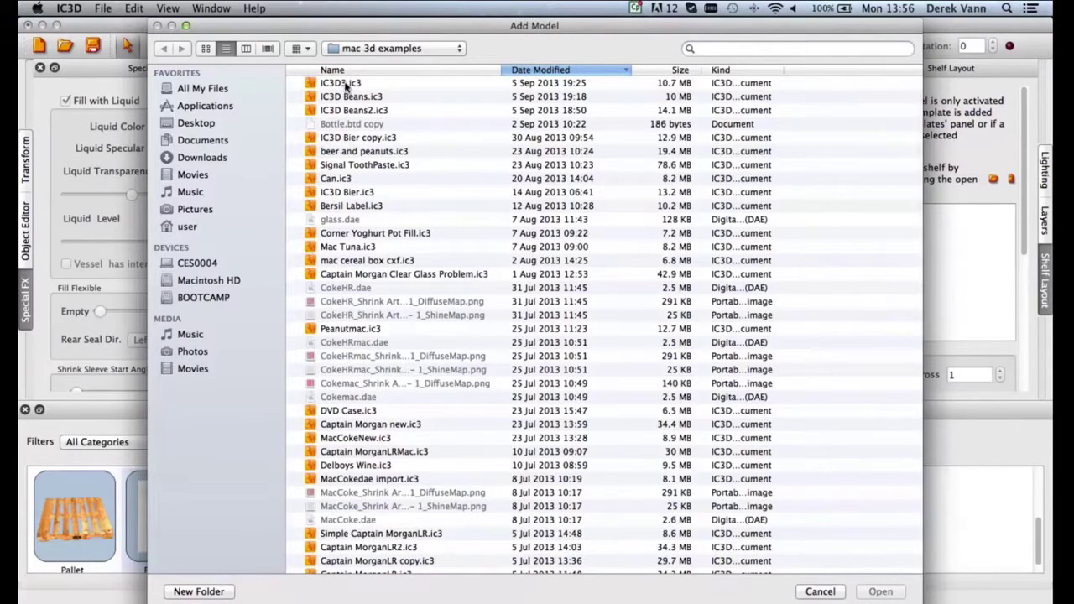
click(331, 136)
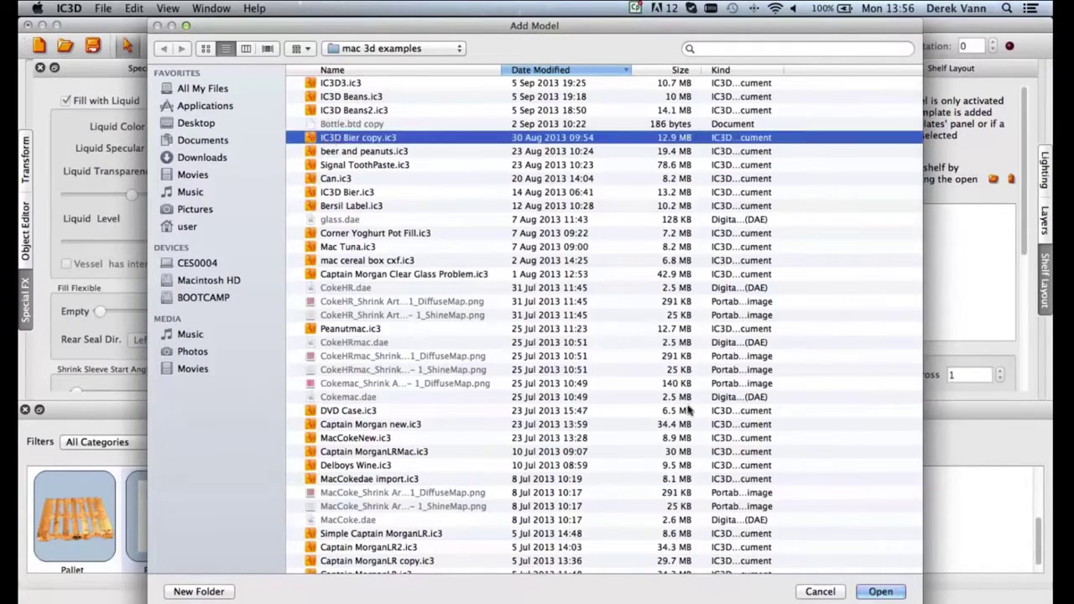
click(879, 591)
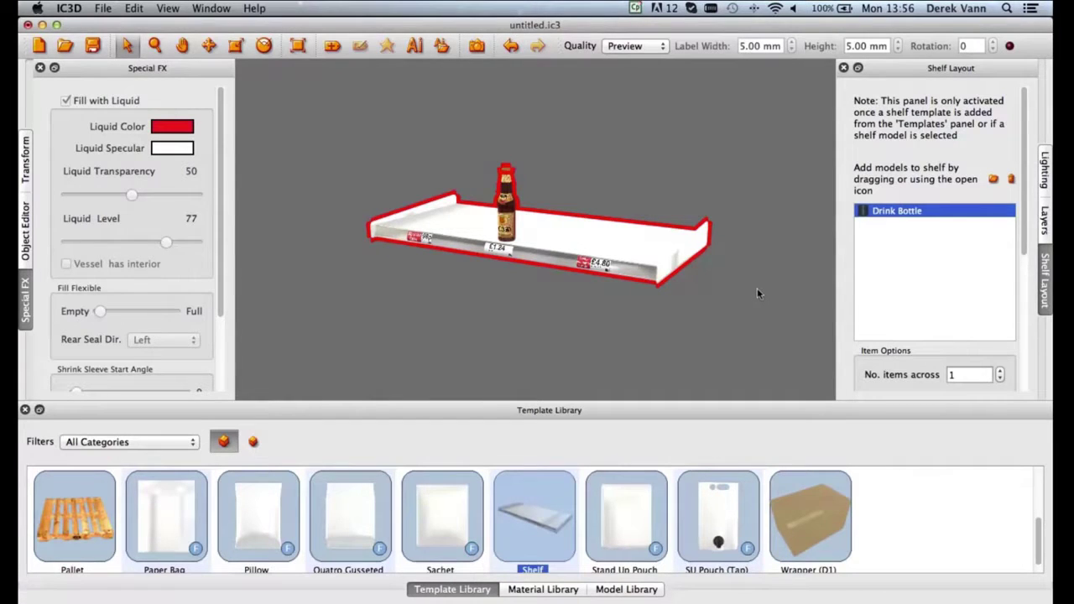
click(213, 9)
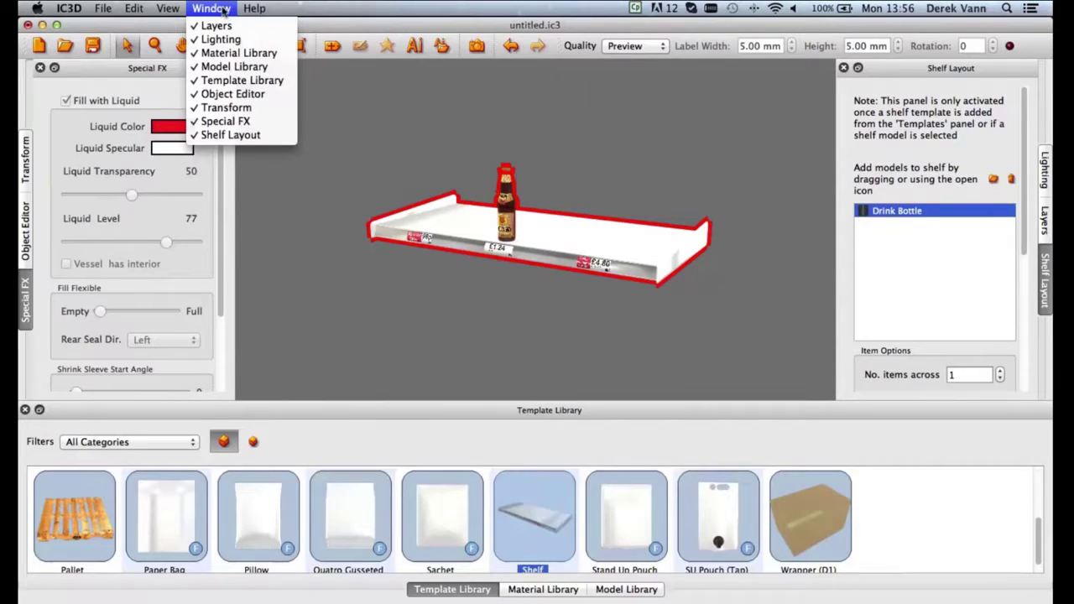
Open the preferences, try Imperial as the system units and return them to Metric
mouse_move(78, 5)
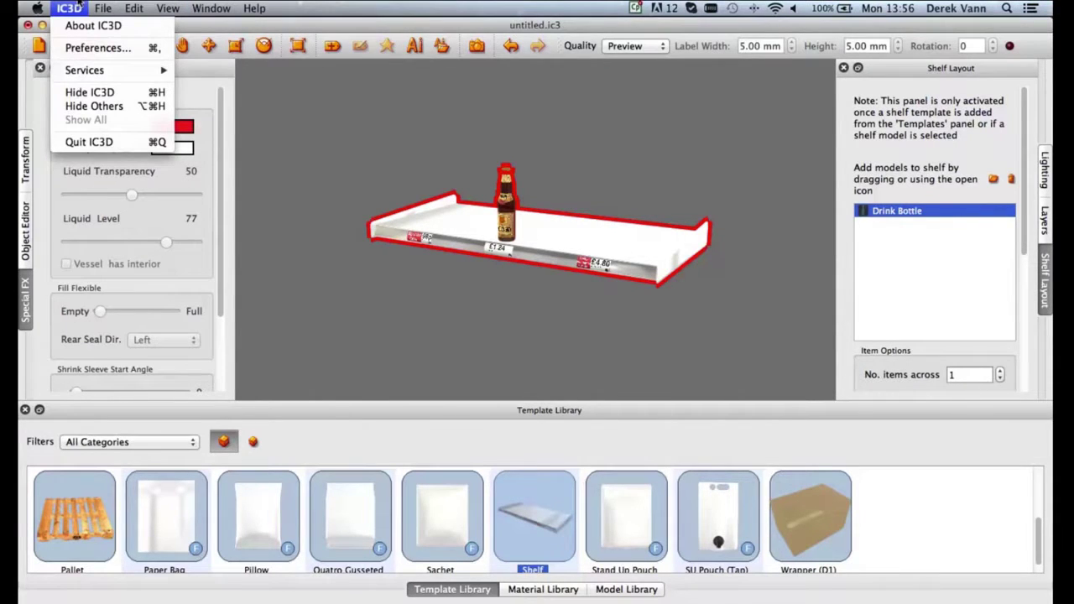
click(93, 47)
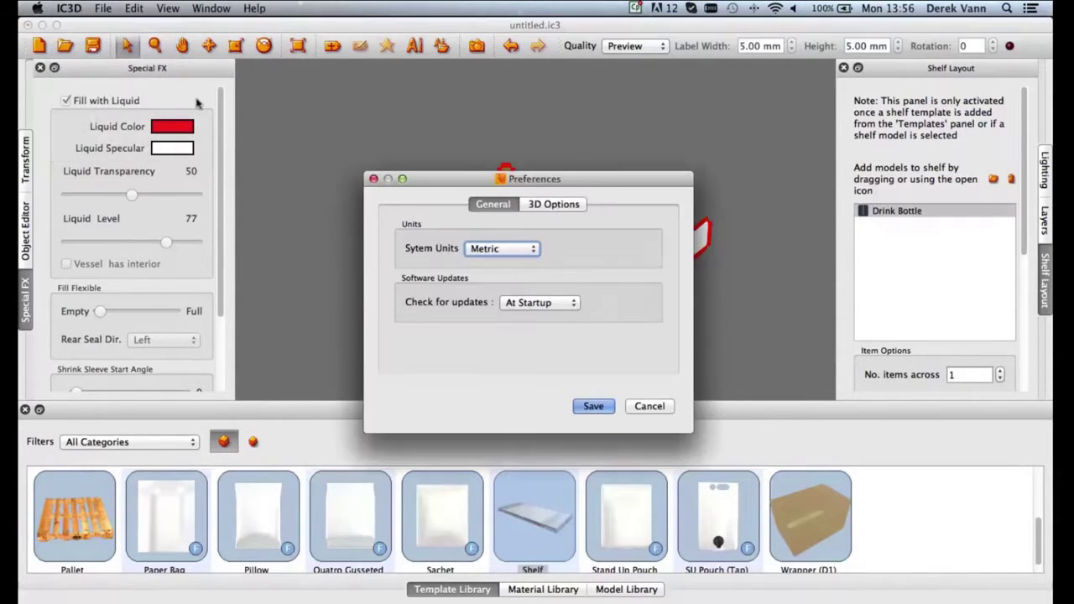
click(529, 251)
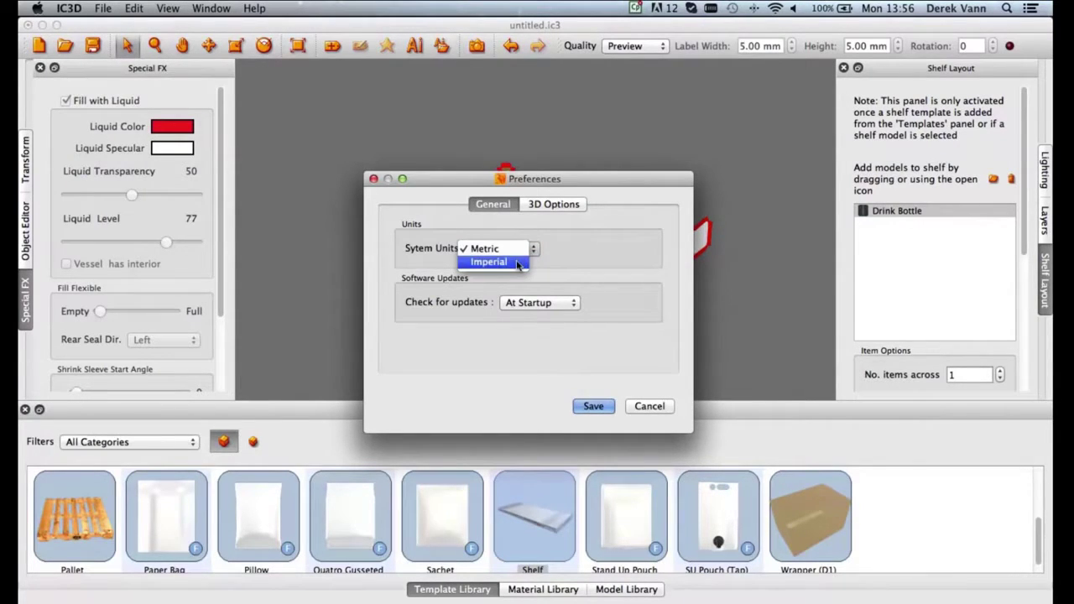
click(514, 262)
click(501, 248)
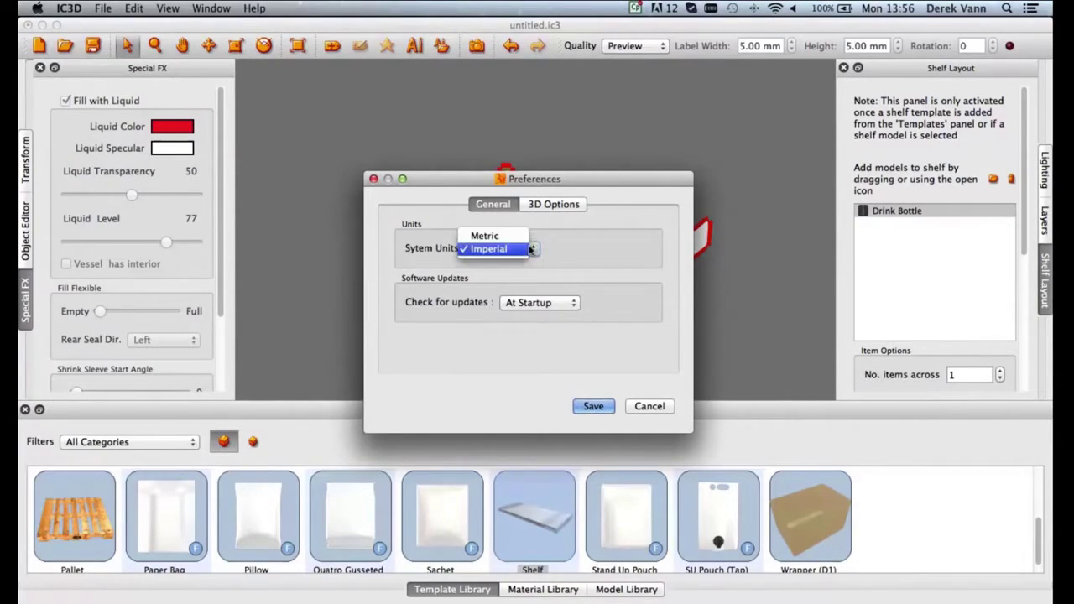
click(491, 236)
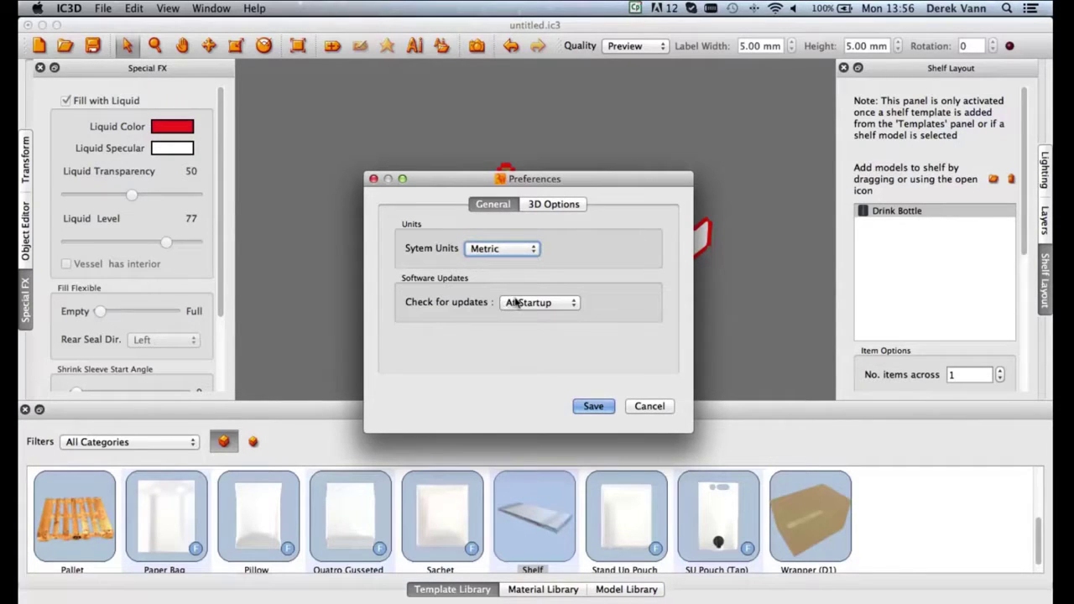
Examine the update check frequencies and the texture quality choices, and close the preferences without saving
click(517, 303)
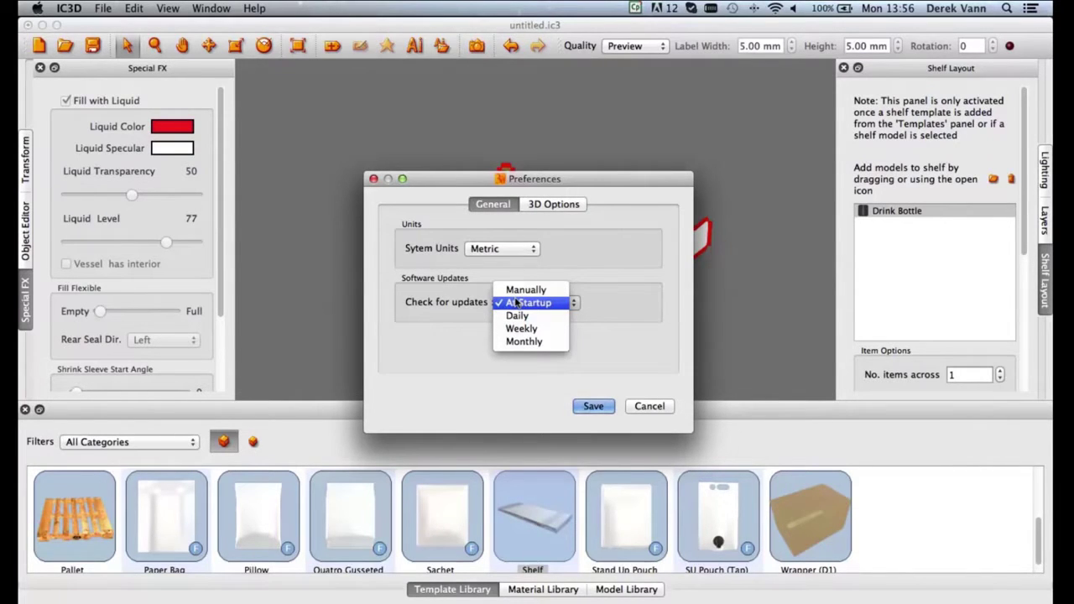
click(517, 303)
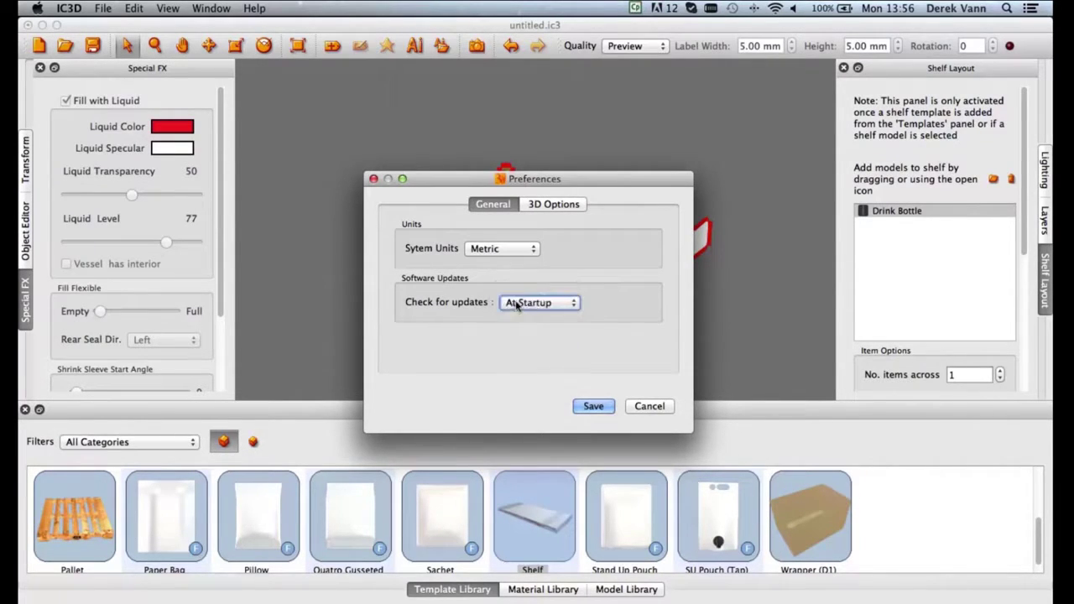
click(553, 206)
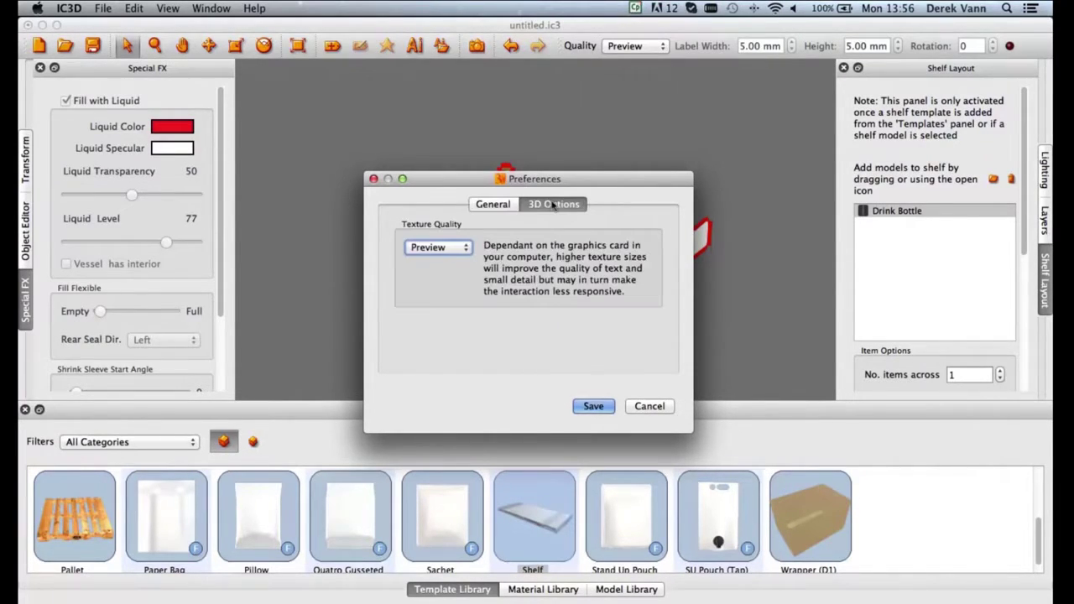
click(437, 248)
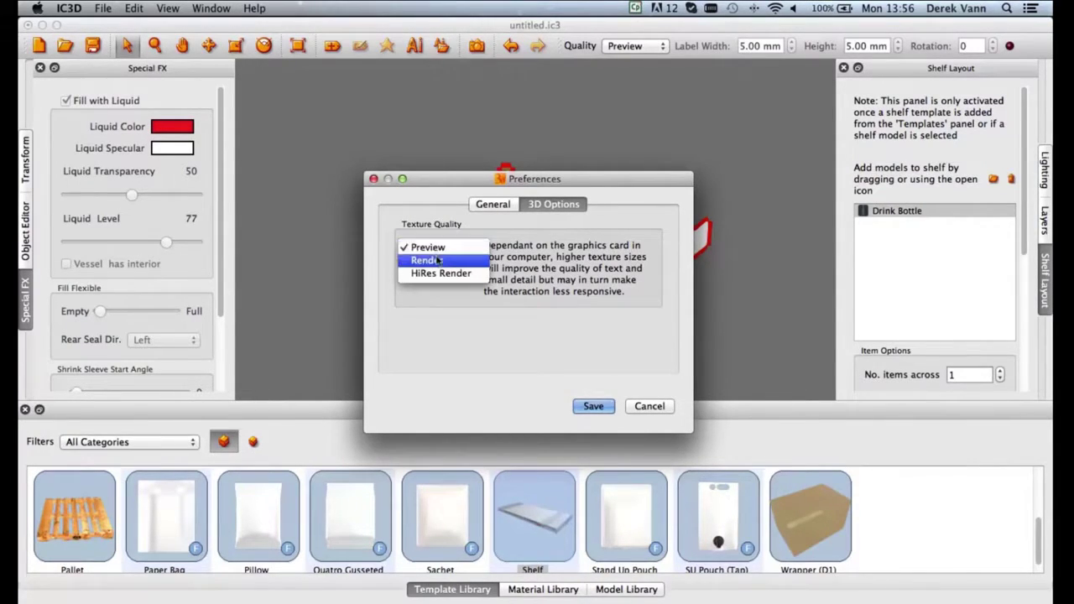
click(437, 247)
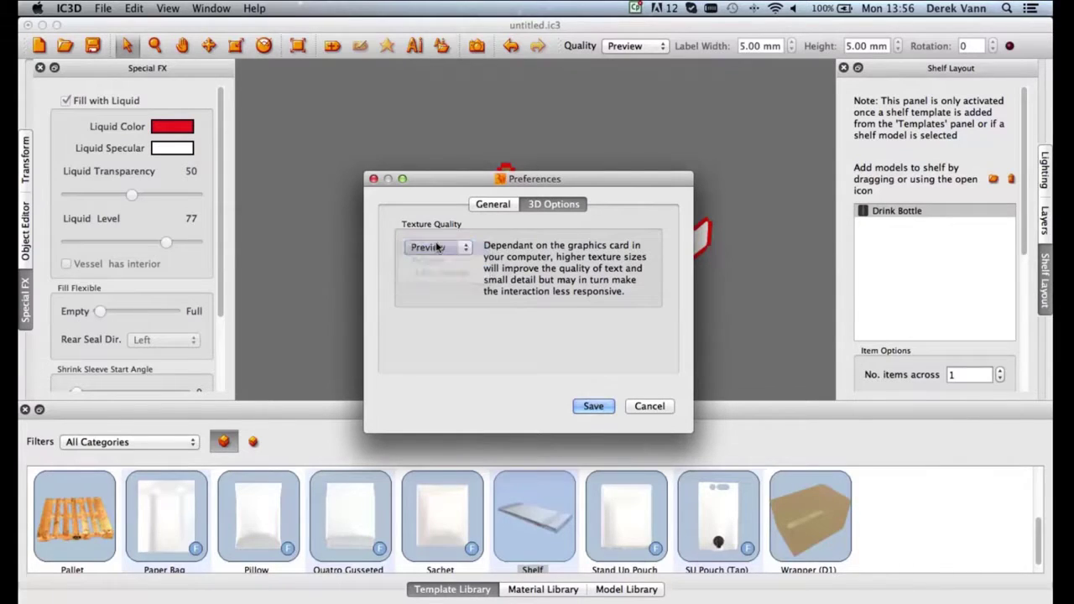
click(648, 406)
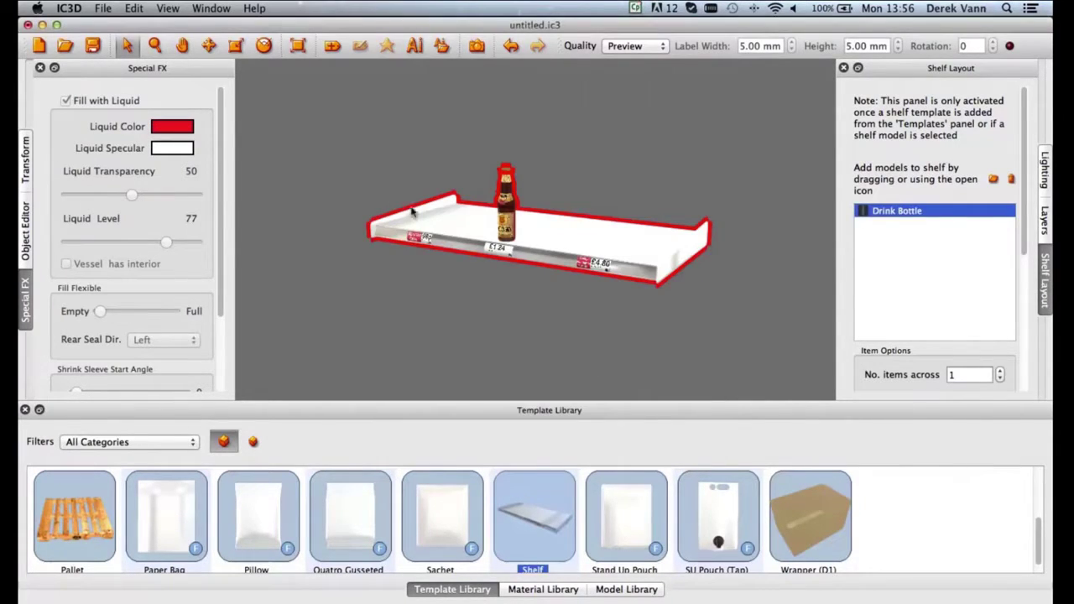
click(101, 9)
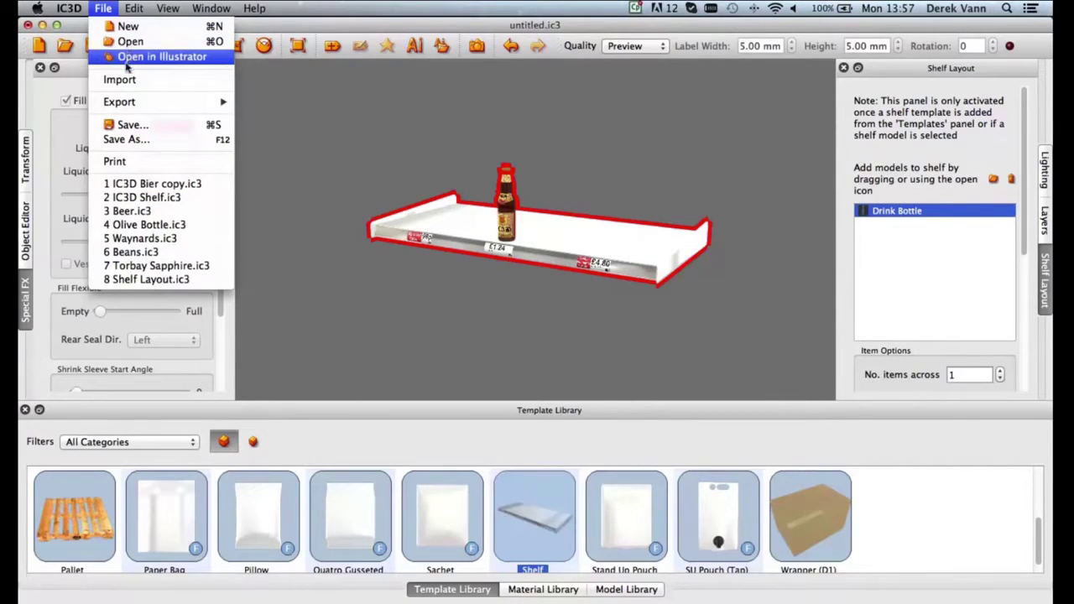
mouse_move(122, 99)
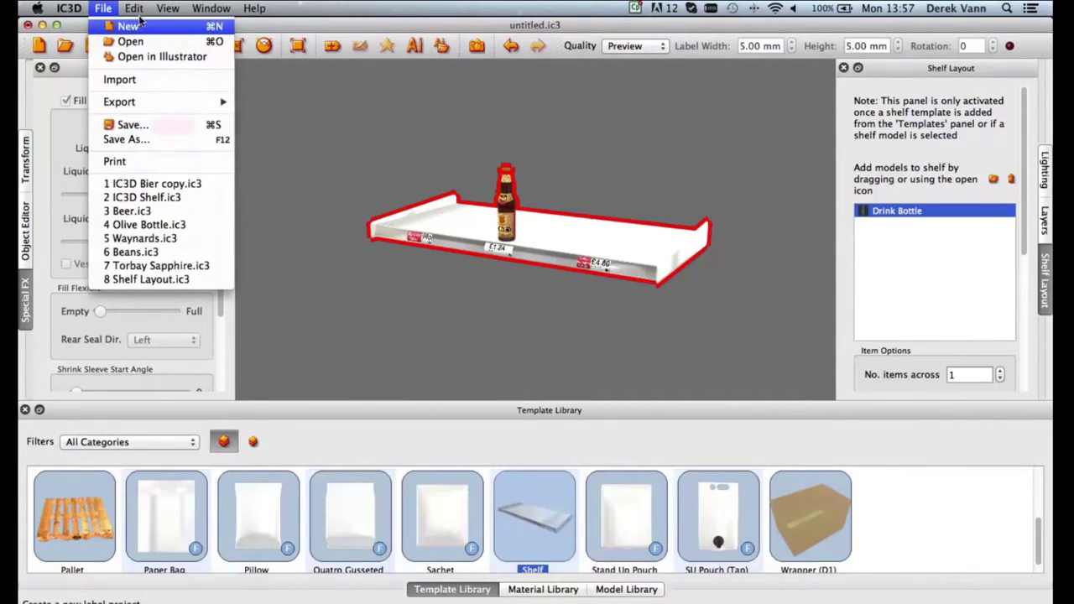
mouse_move(132, 7)
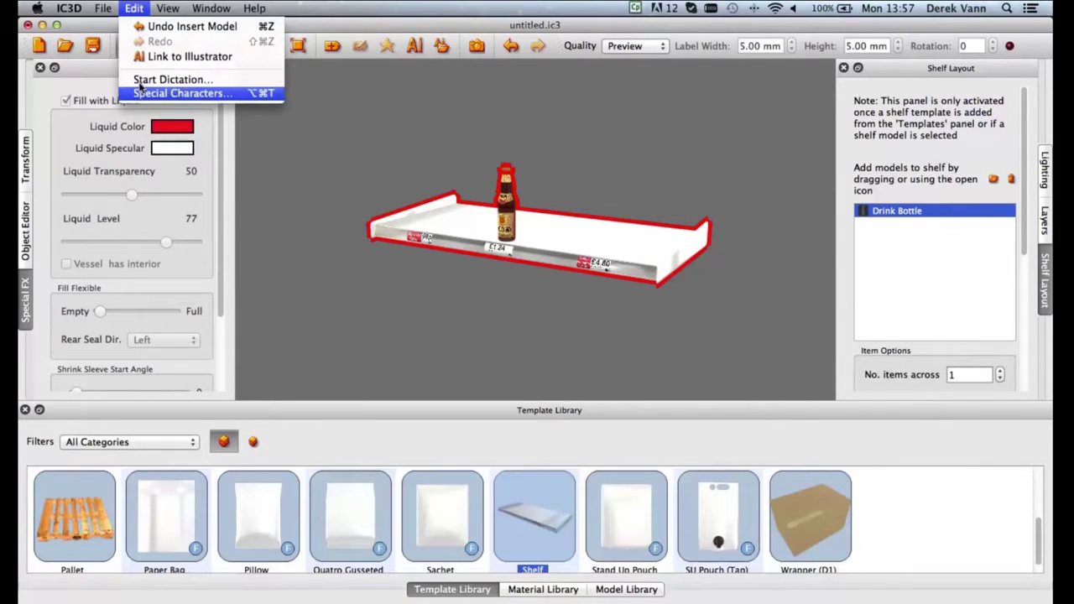
View the shelf and bottle from the front, back and left, and return to the front view
mouse_move(159, 12)
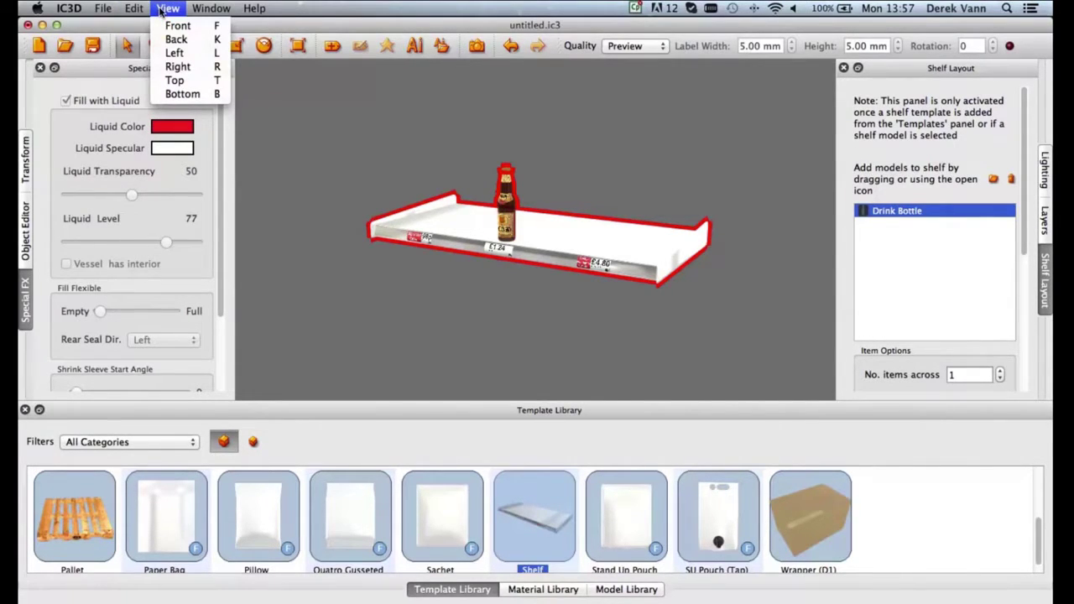
click(166, 26)
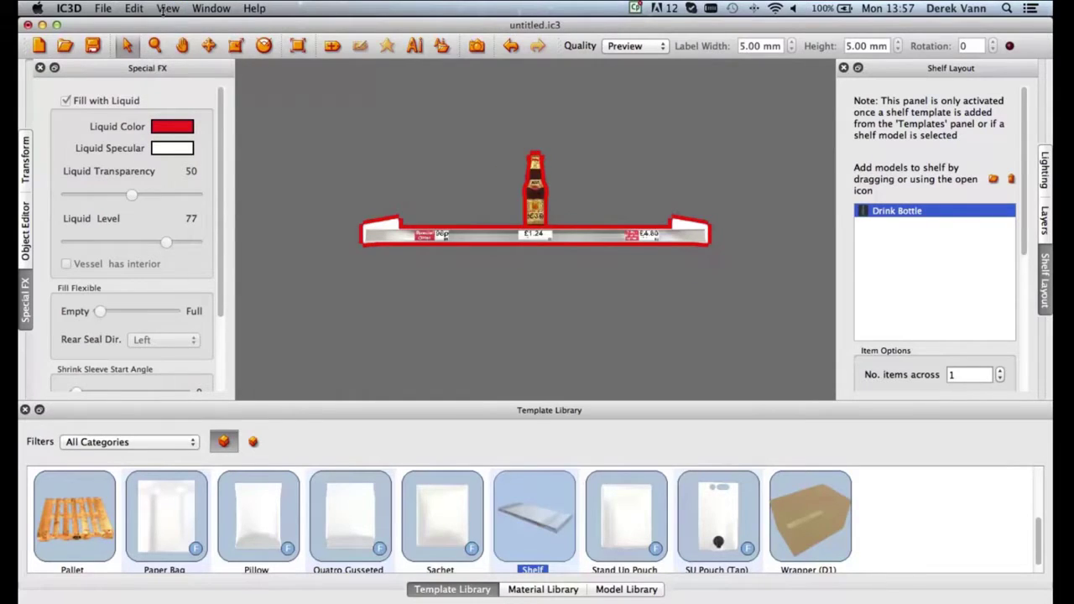
click(167, 10)
click(174, 39)
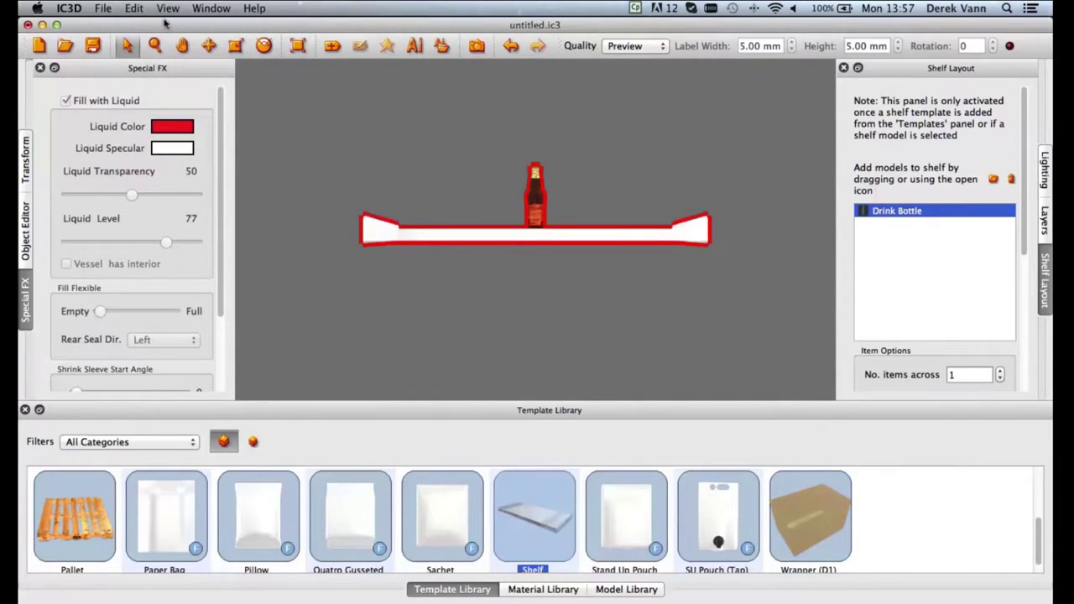
click(162, 8)
click(175, 51)
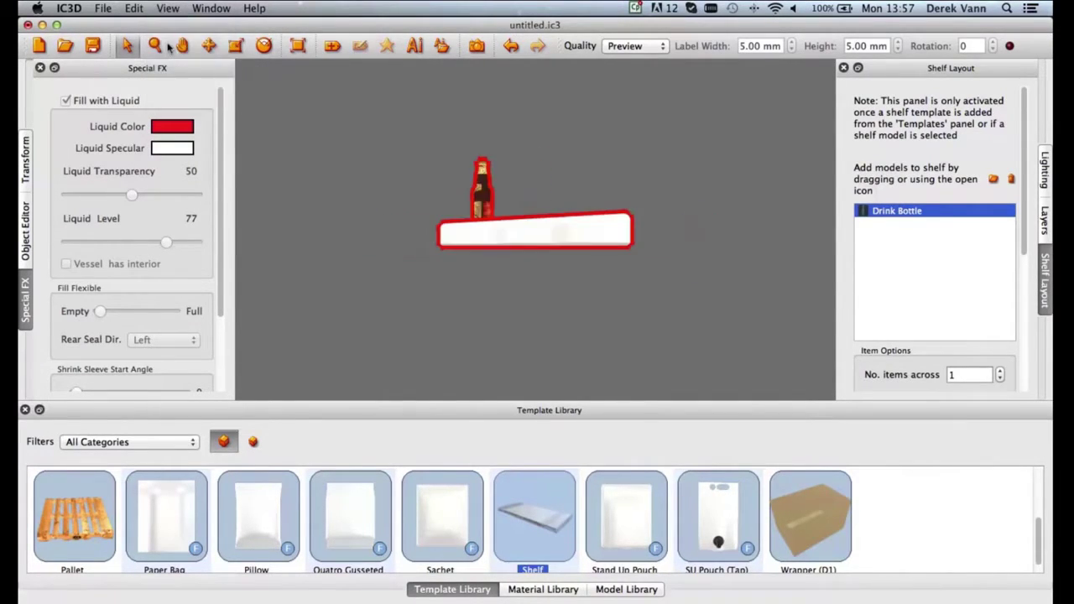
click(168, 9)
click(176, 26)
Examine the licence type and the activation fields, and close the licensing dialog without entering anything
click(201, 10)
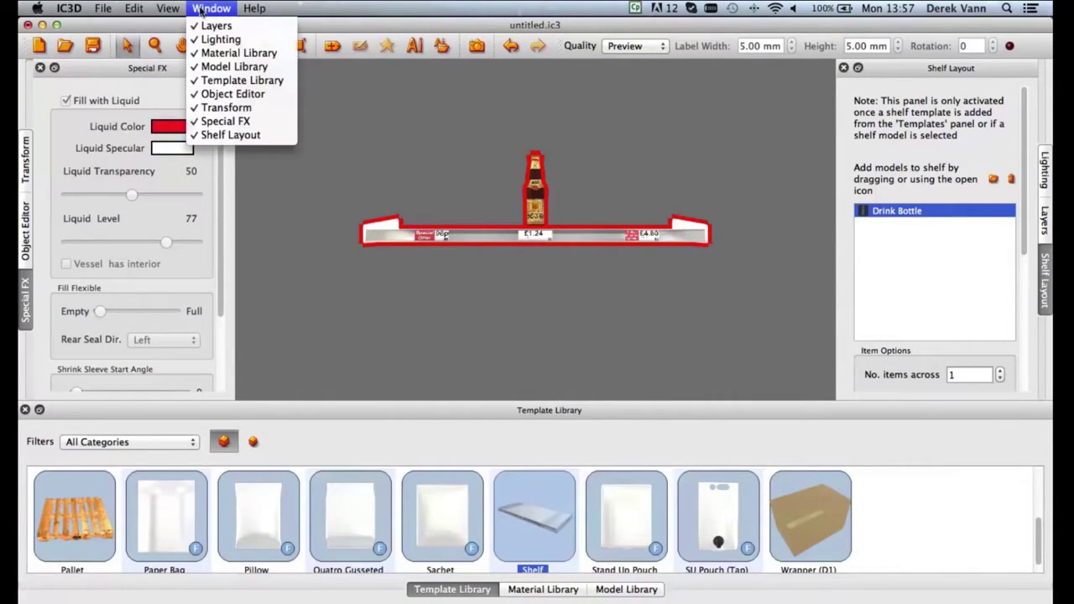
mouse_move(251, 9)
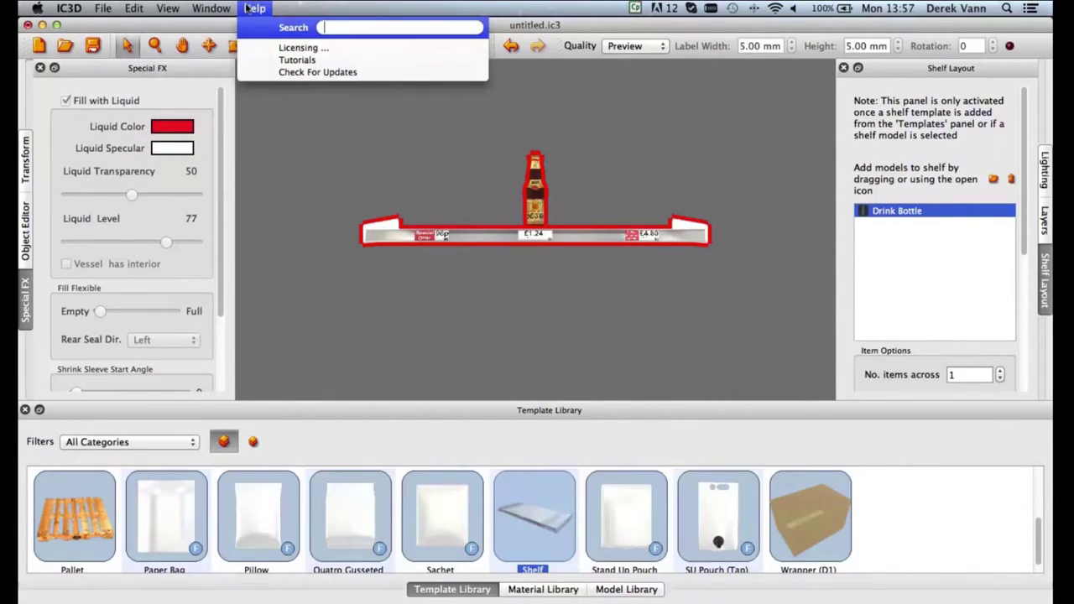
click(271, 49)
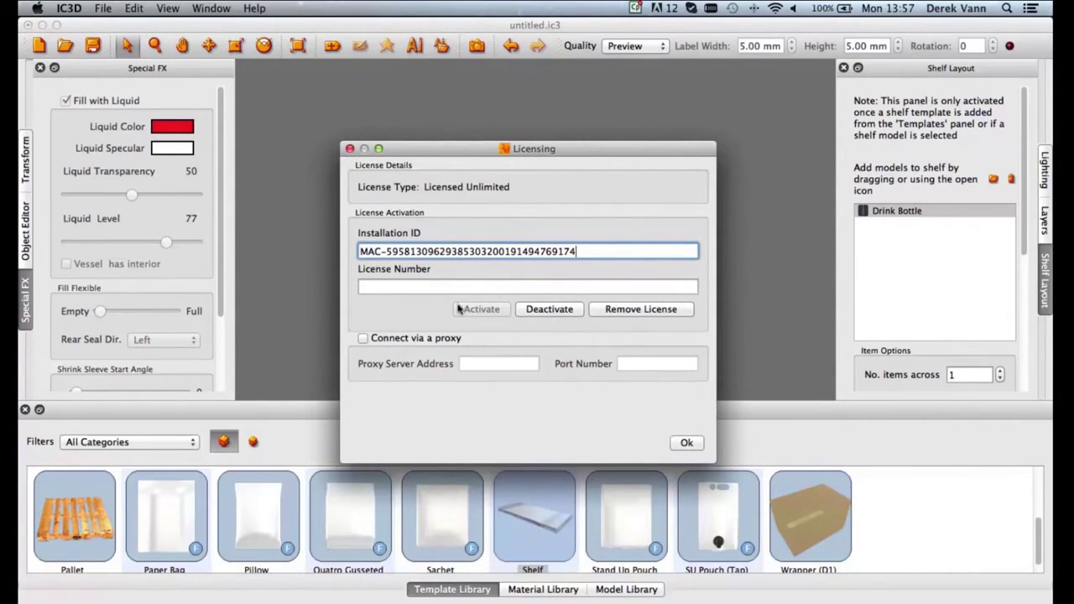
click(430, 285)
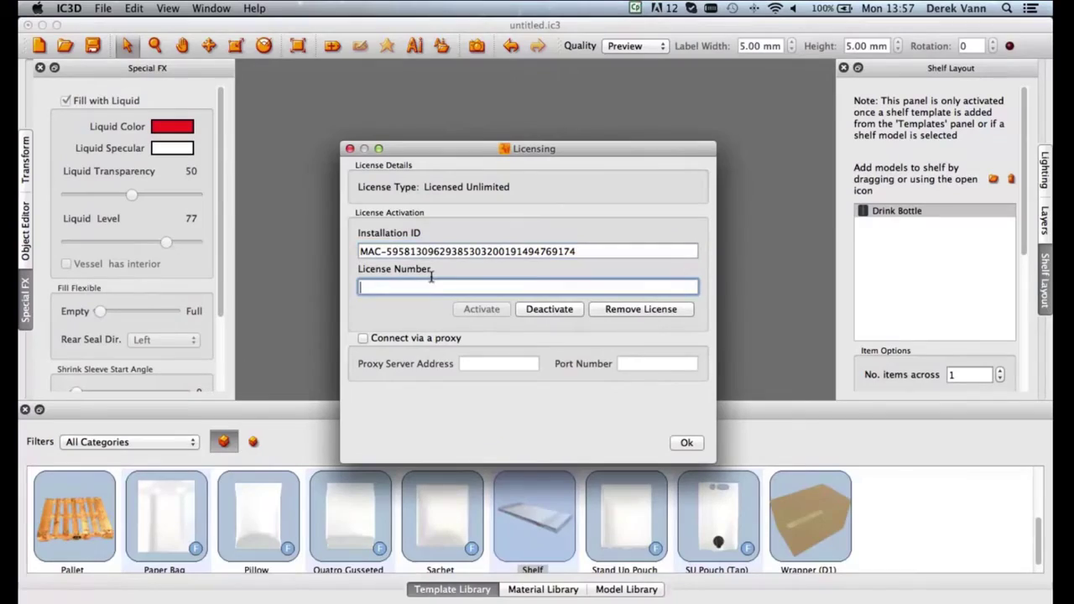
click(676, 439)
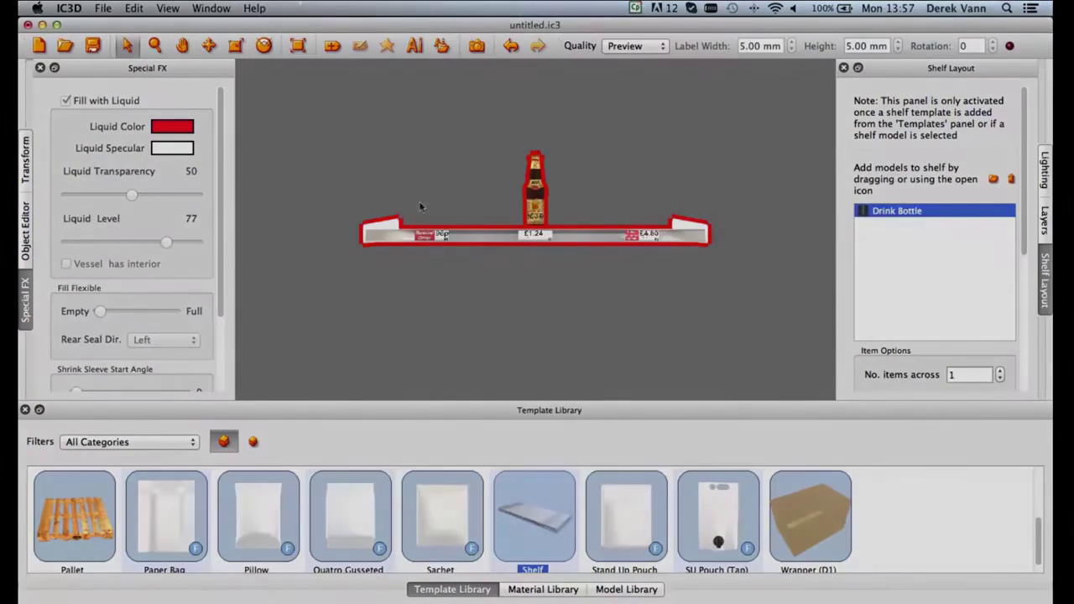